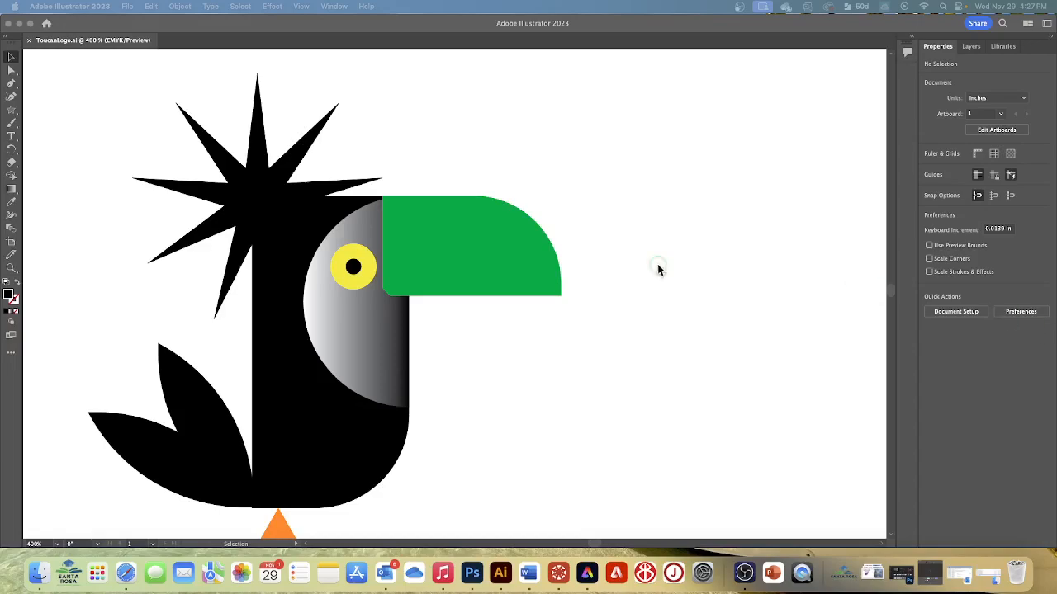
Draw a 45° line about 0.4 in long with the Line Segment tool in the empty area beside the orange triangle.
left_click(10, 114)
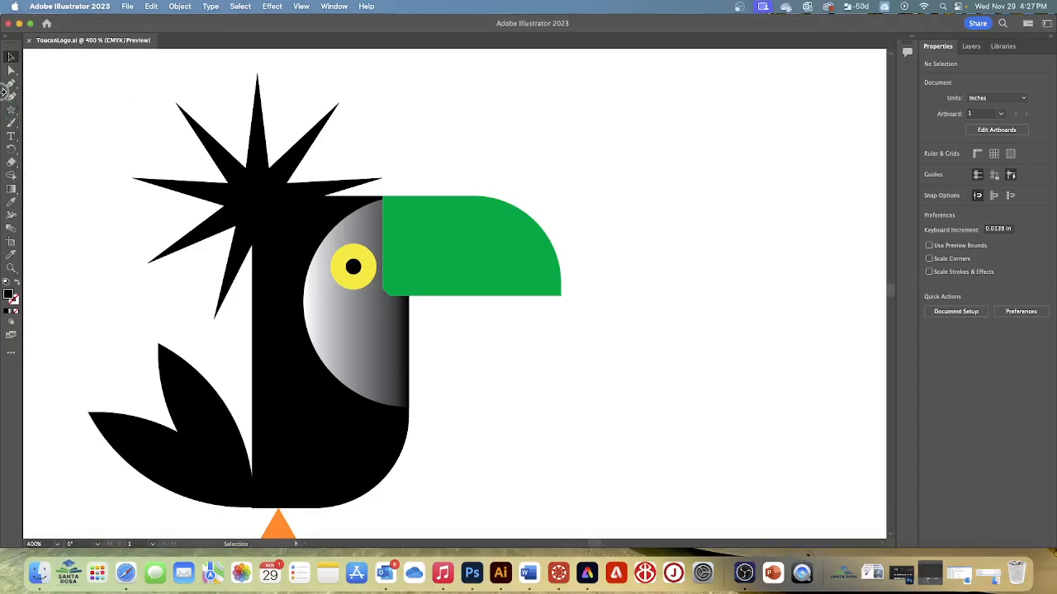
left_click(11, 113)
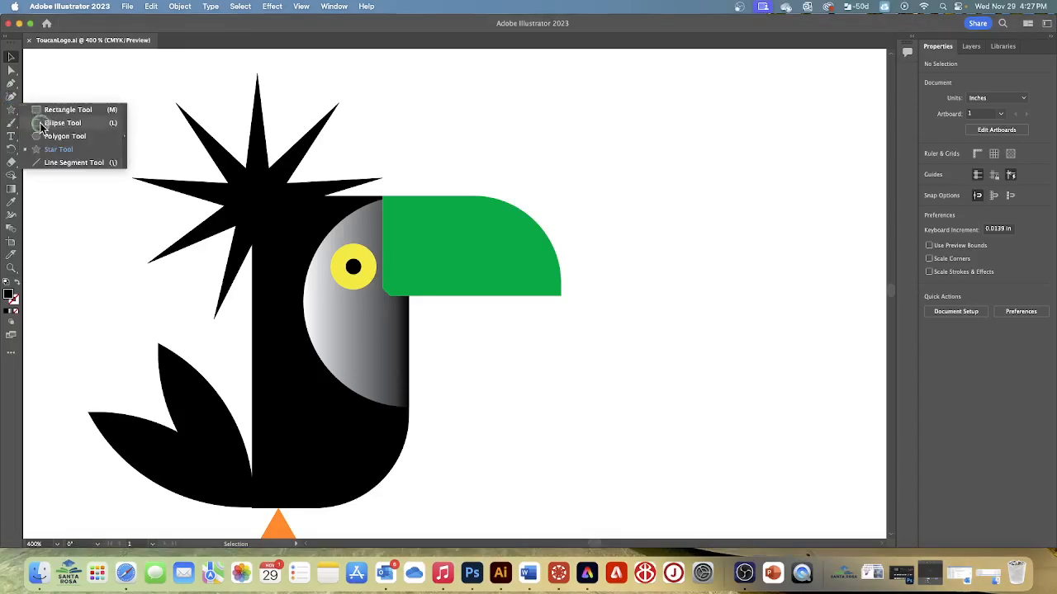
left_click(50, 162)
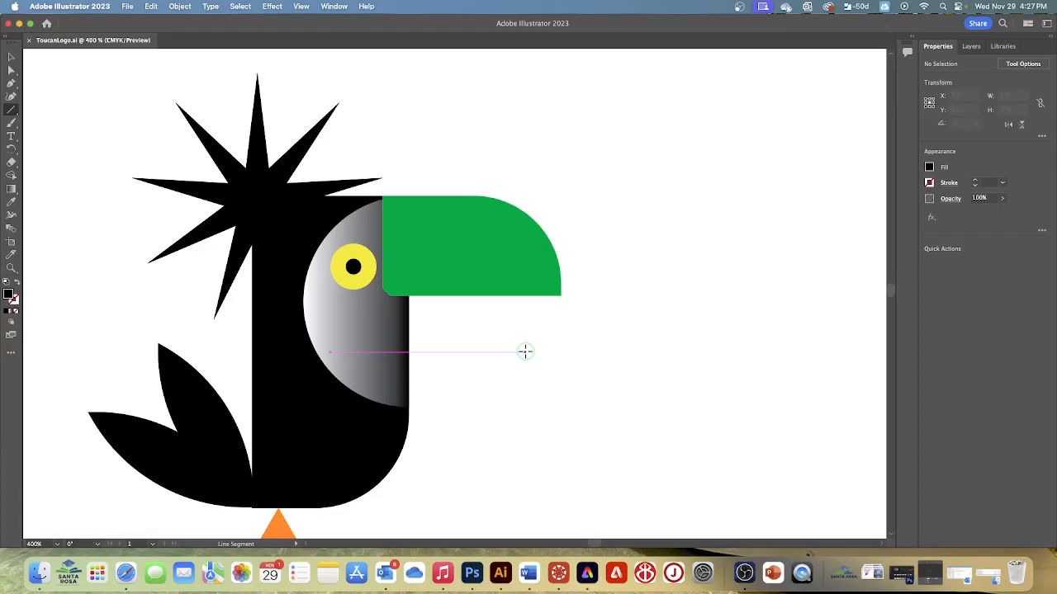
scroll(540, 370, "down", 3)
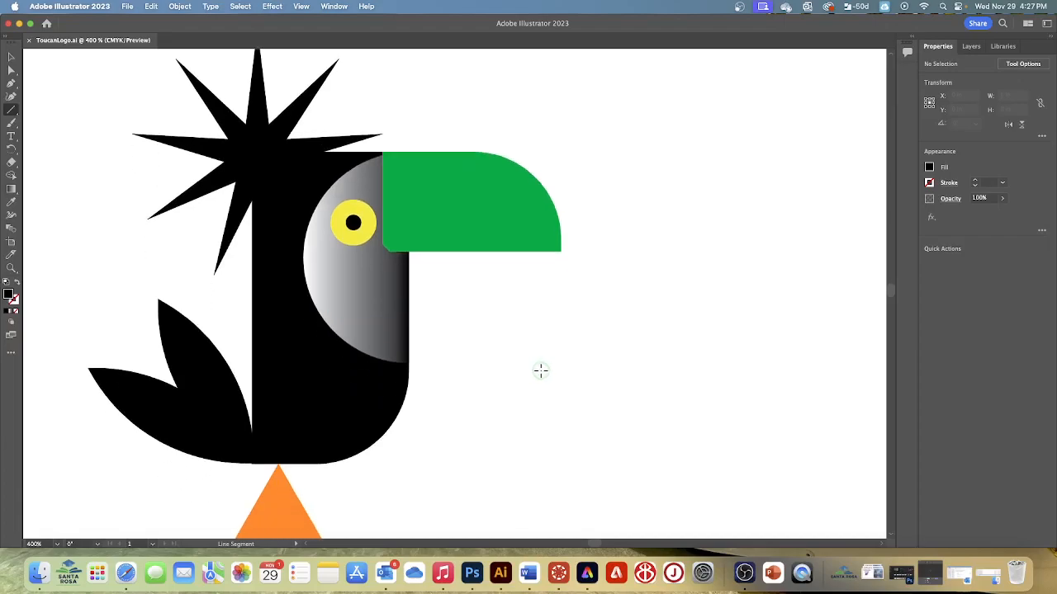
scroll(540, 370, "down", 2)
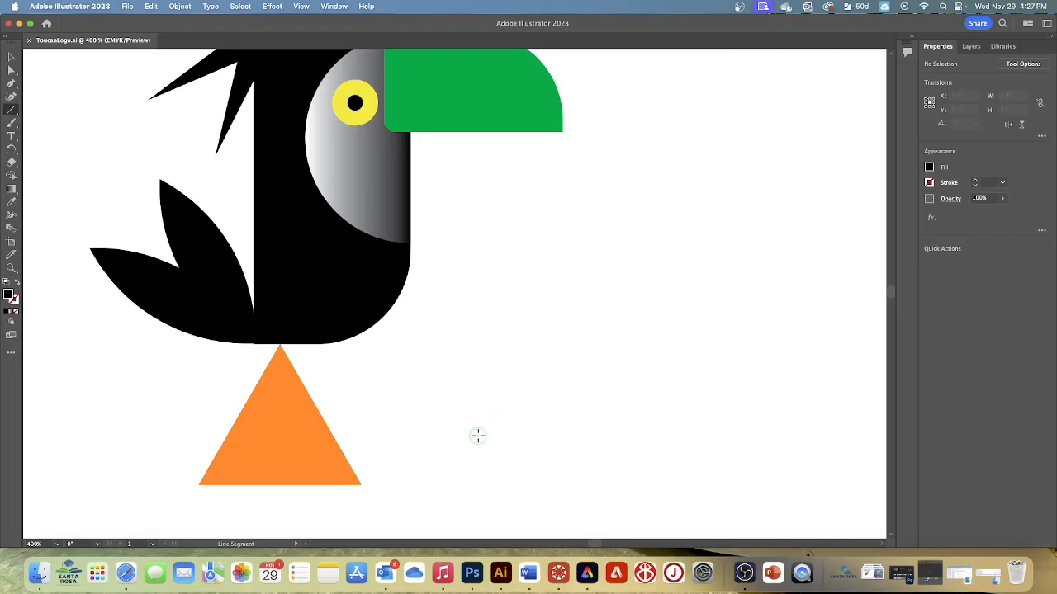
left_click_drag(477, 435, 478, 436)
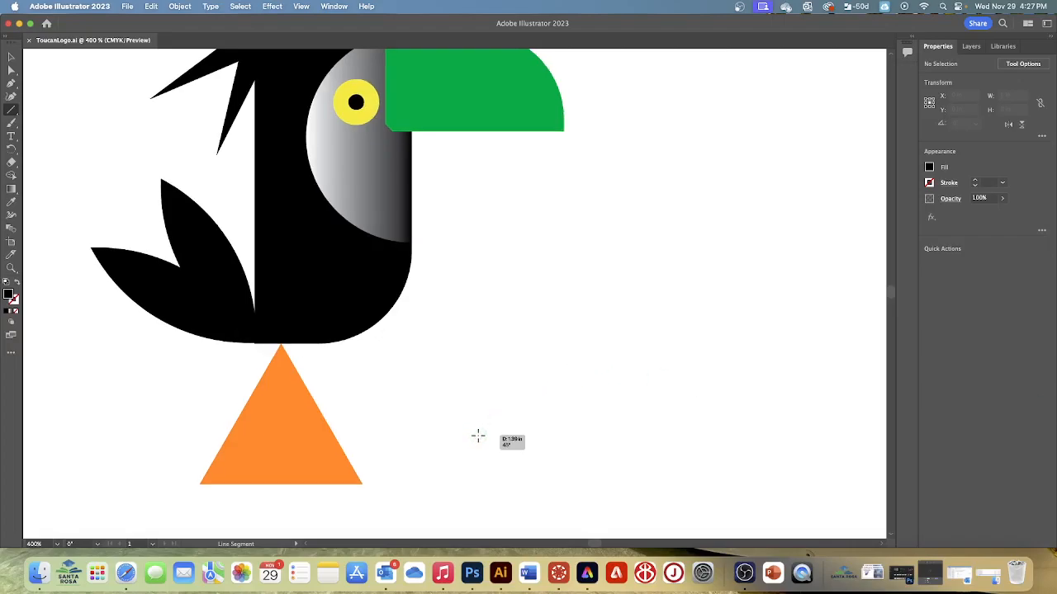
left_click_drag(477, 435, 530, 401)
key("shift")
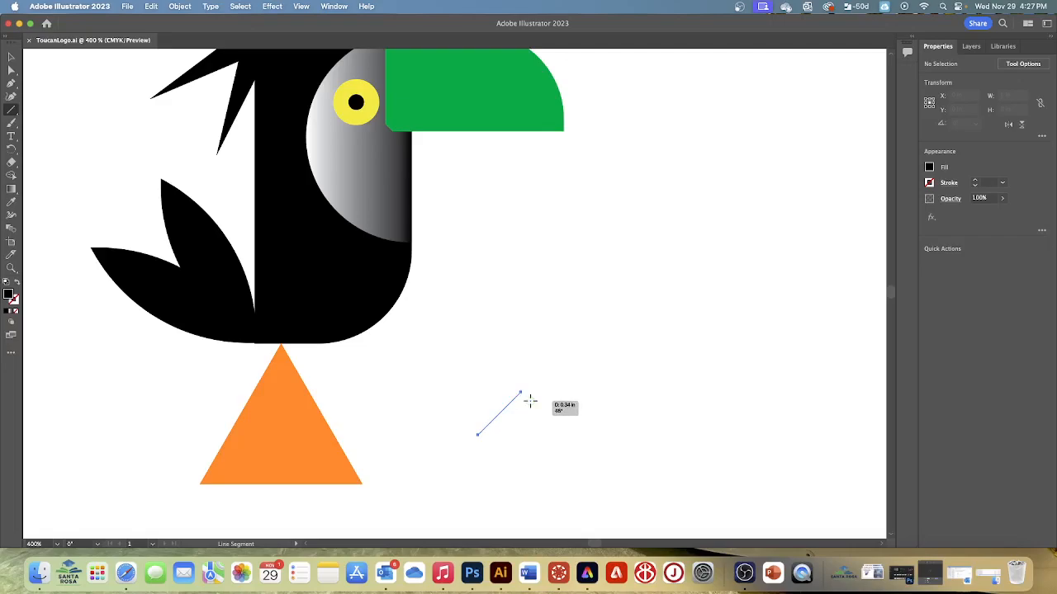
mouse_move(530, 401)
left_mouse_down()
mouse_move(592, 366)
mouse_move(521, 412)
mouse_move(596, 367)
mouse_move(537, 398)
mouse_move(580, 399)
mouse_move(534, 389)
left_mouse_up()
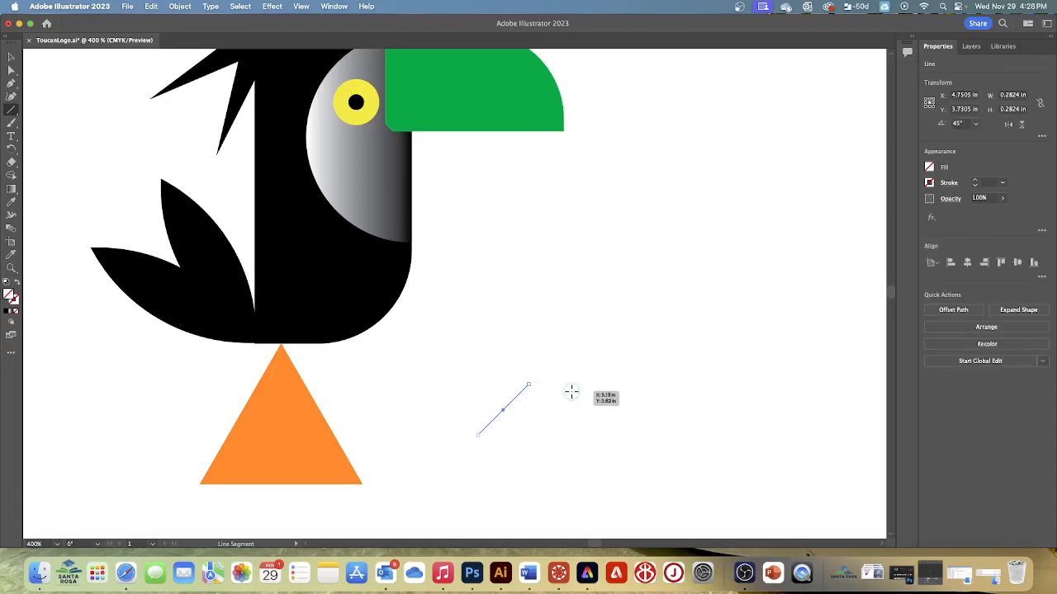
Give the diagonal line a 13 pt stroke in orange-red.
left_click(977, 182)
left_click(977, 182)
left_click(977, 182)
left_click(977, 182)
left_click(977, 182)
left_click(977, 182)
left_click(976, 182)
left_click(977, 181)
left_click(977, 181)
left_click(977, 181)
left_click(977, 180)
left_click(977, 180)
left_click(976, 180)
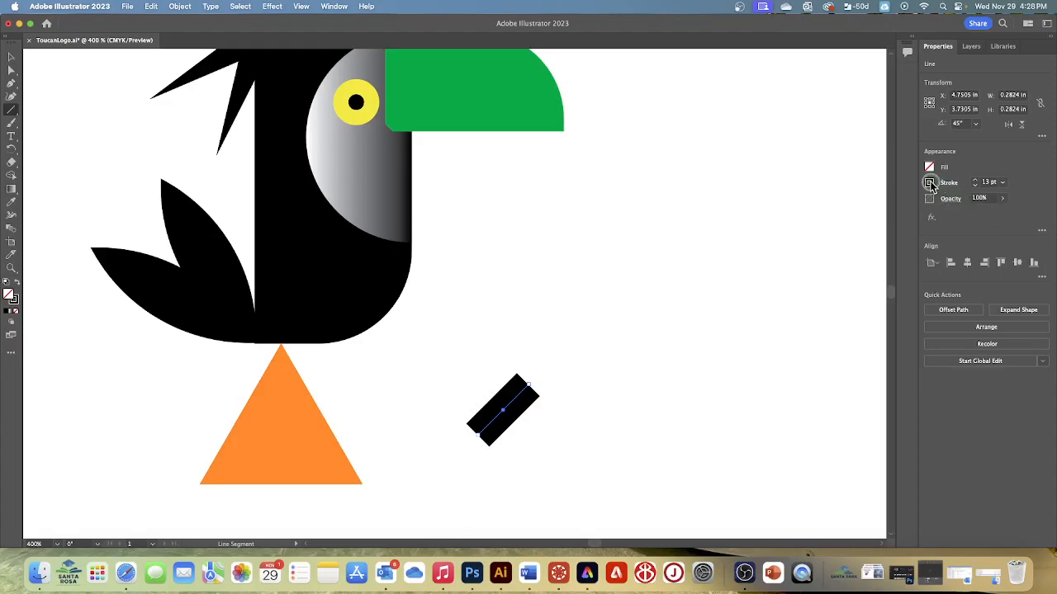
left_click(930, 182)
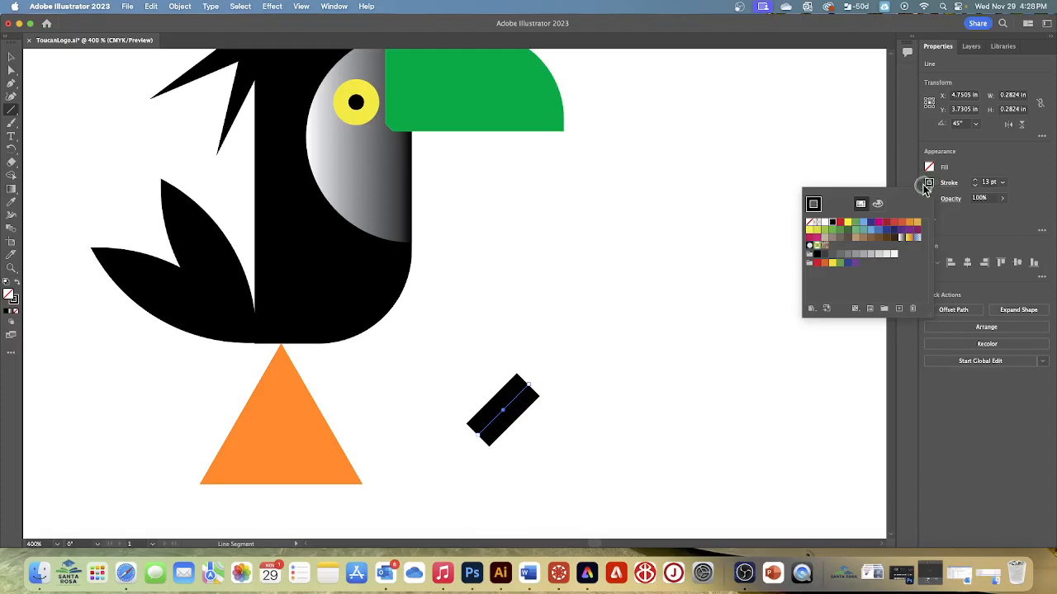
left_click(905, 225)
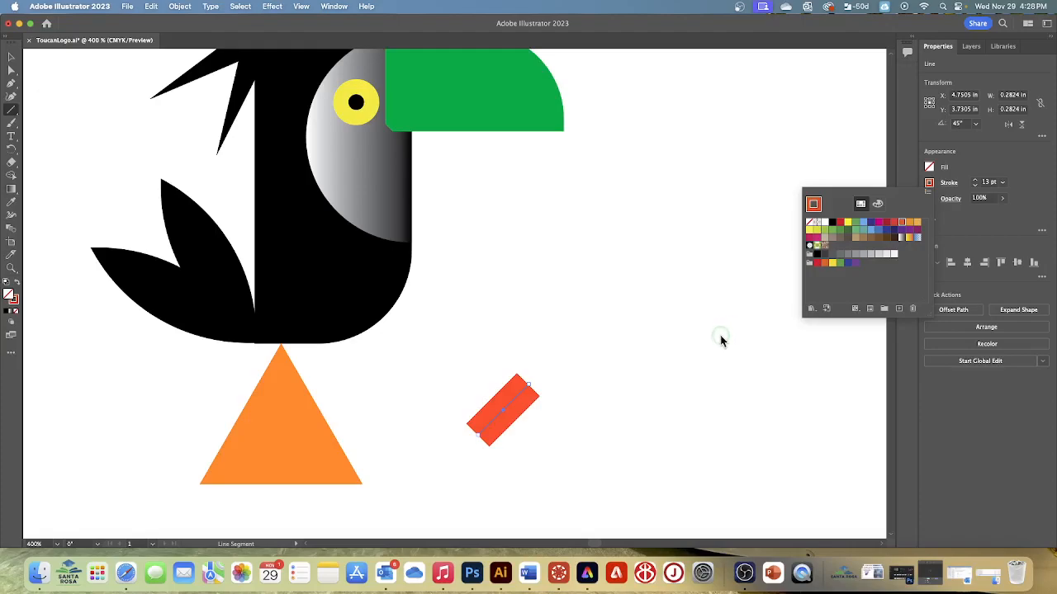
left_click(527, 386)
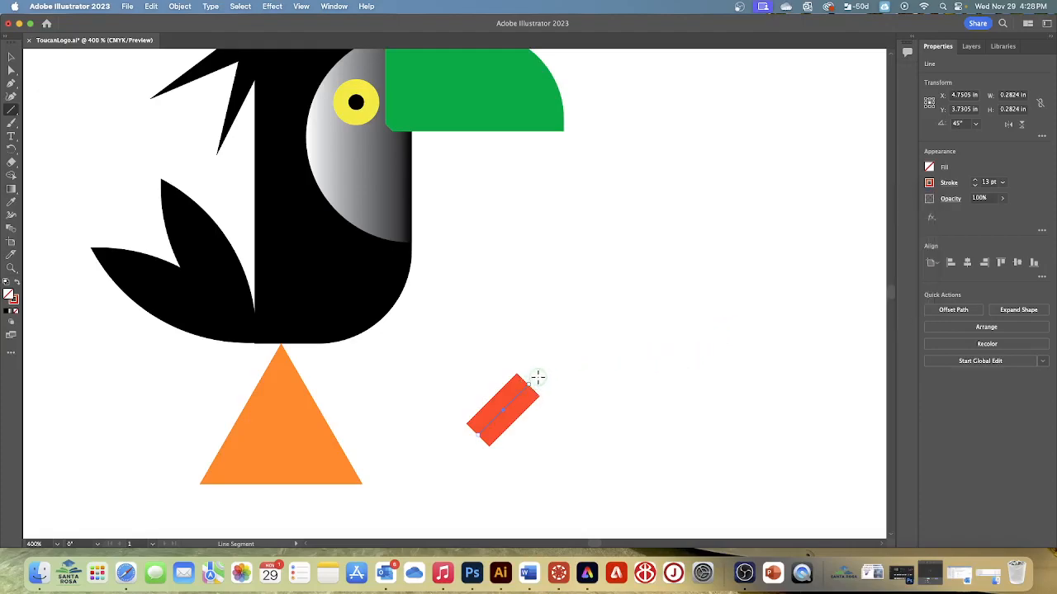
Rotate the orange-red line to 90° and move it onto the orange triangle, centred along its bottom edge.
left_click_drag(520, 382, 502, 377)
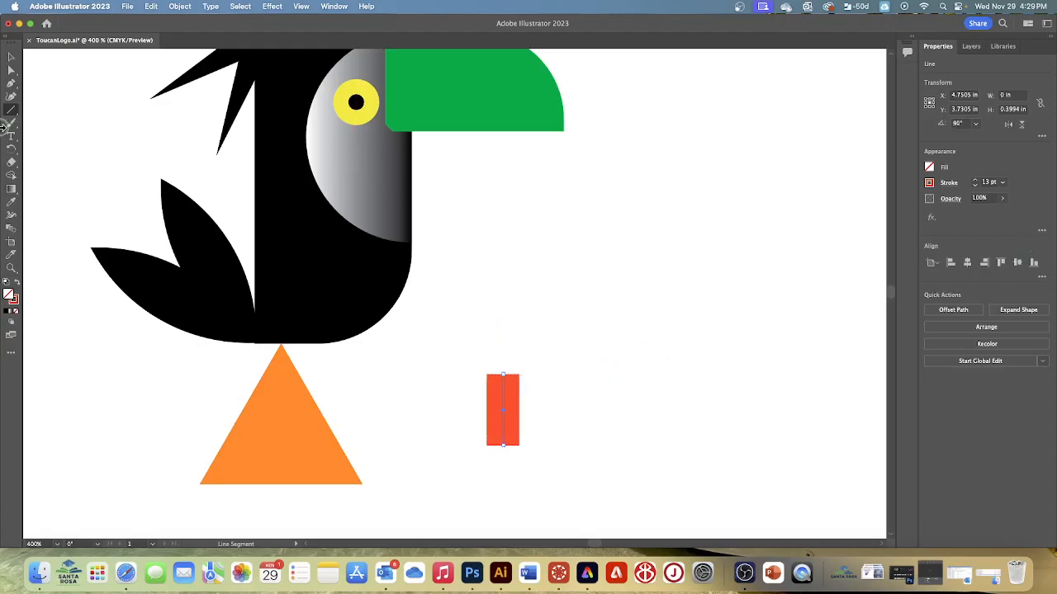
left_click(10, 58)
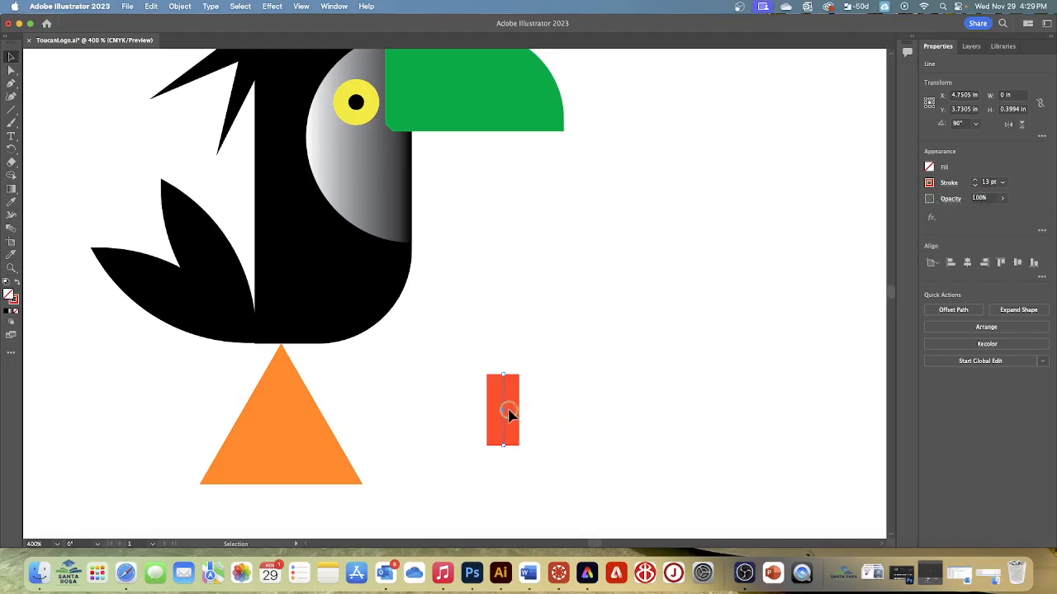
left_click_drag(504, 413, 283, 452)
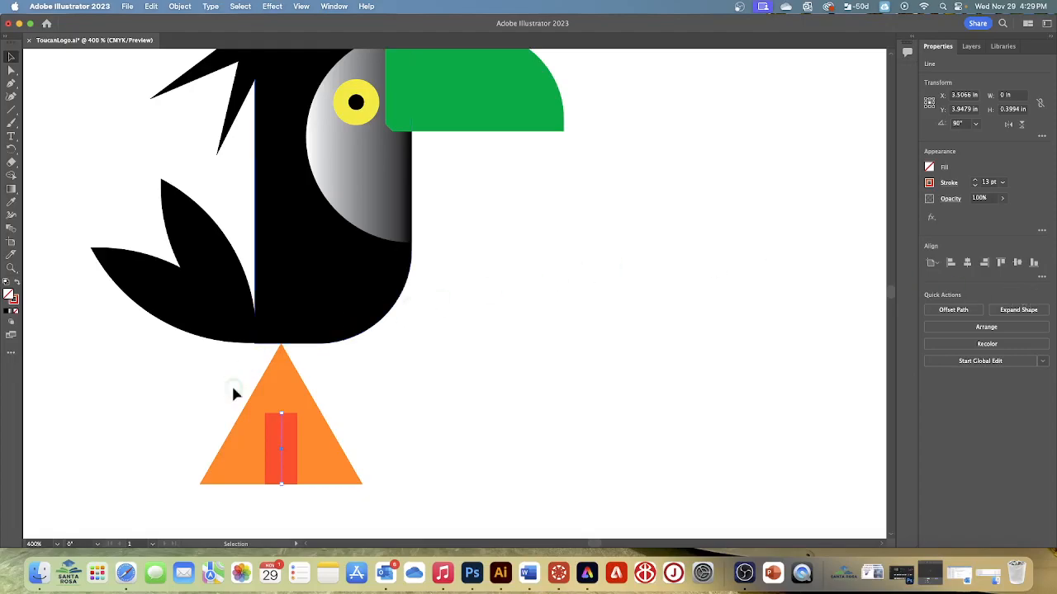
Group the orange triangle with the red line and, with Scale Strokes & Effects enabled, shrink the group to about 0.23 by 0.2 in.
left_click_drag(160, 360, 380, 489)
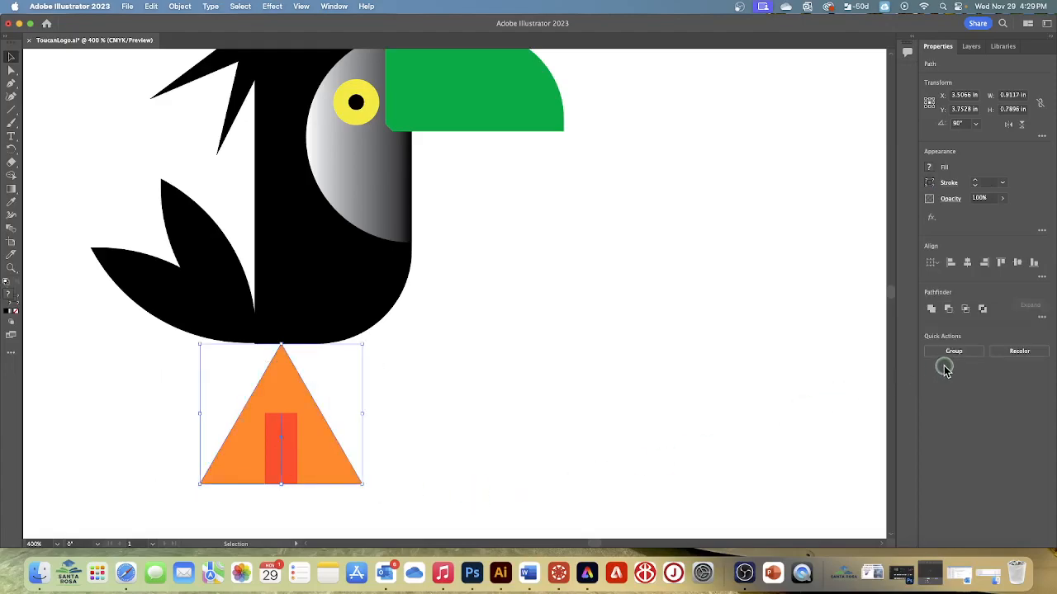
left_click(949, 355)
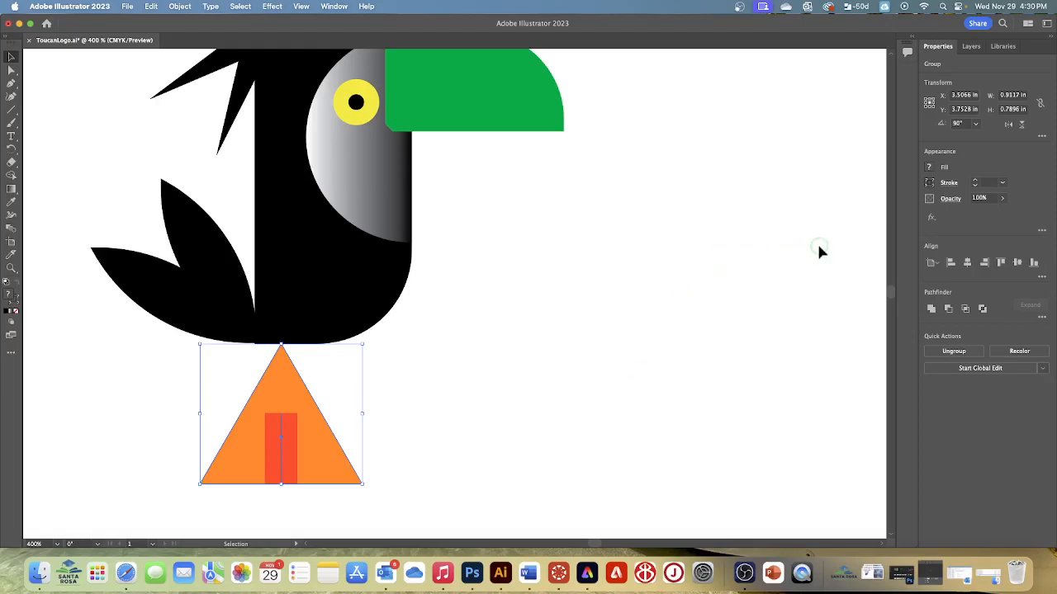
left_click(1043, 136)
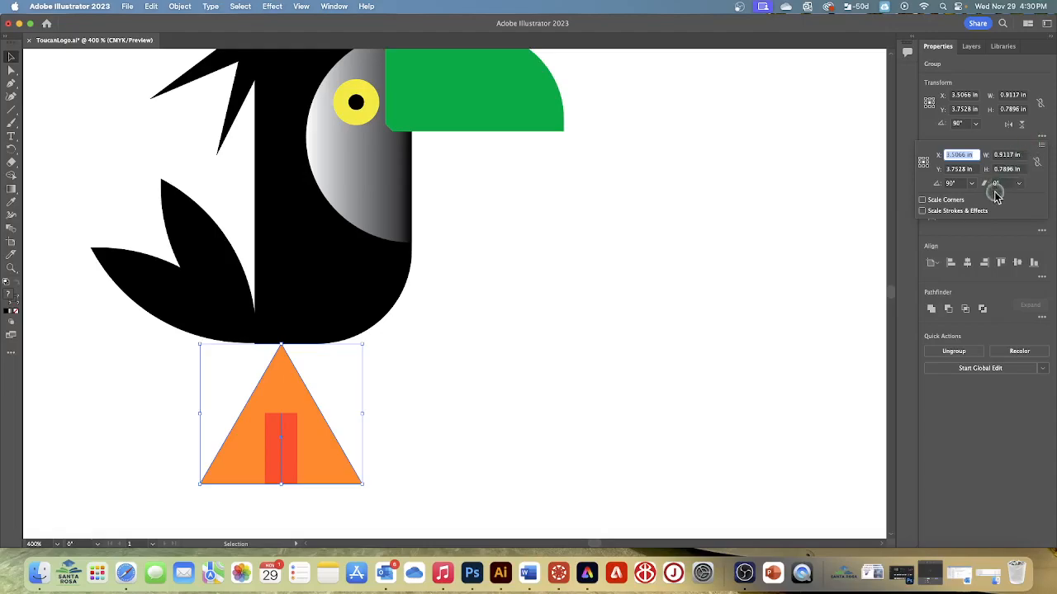
left_click(922, 211)
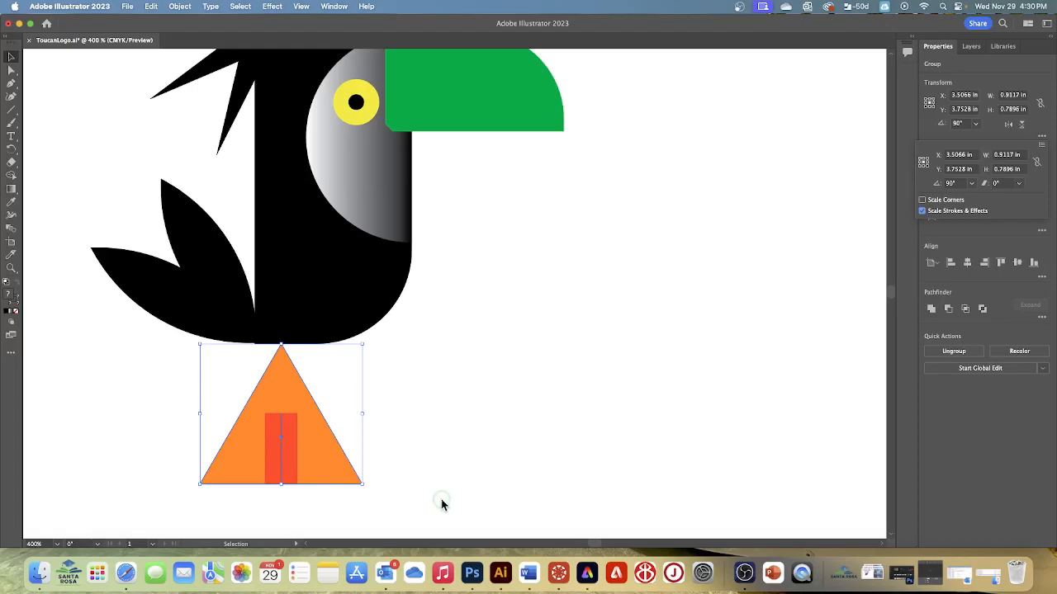
left_click_drag(281, 489, 289, 383)
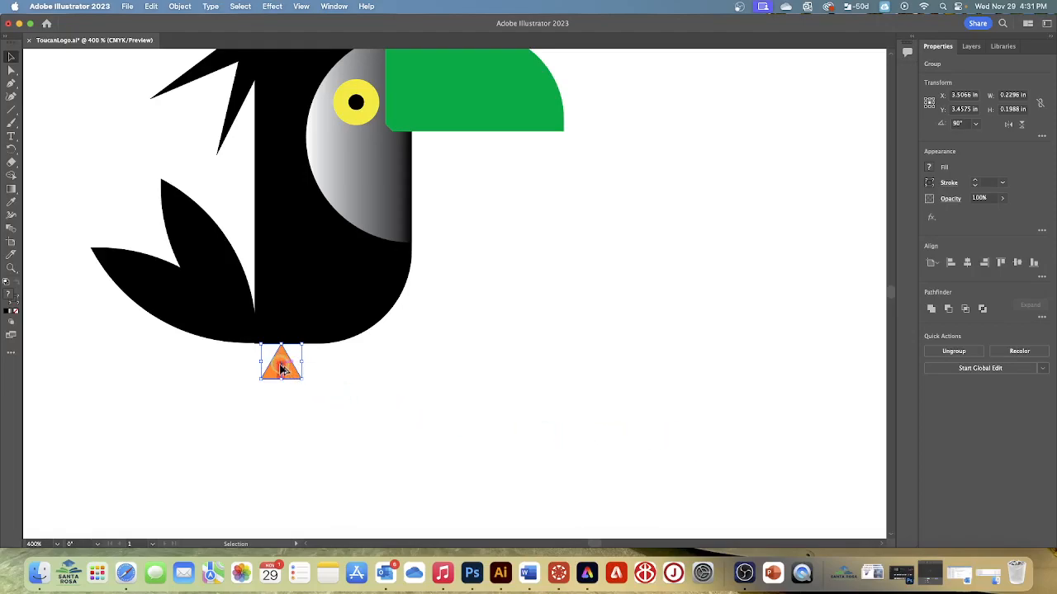
Duplicate the foot group horizontally to its right and spread the two feet slightly apart under the body.
left_click_drag(281, 362, 326, 361)
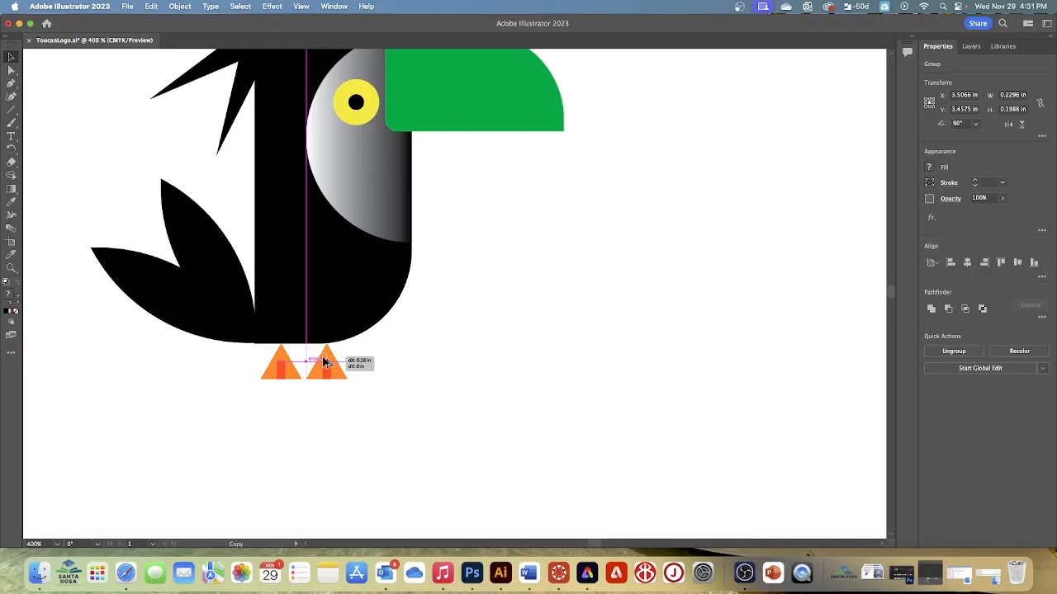
left_click_drag(324, 358, 325, 360)
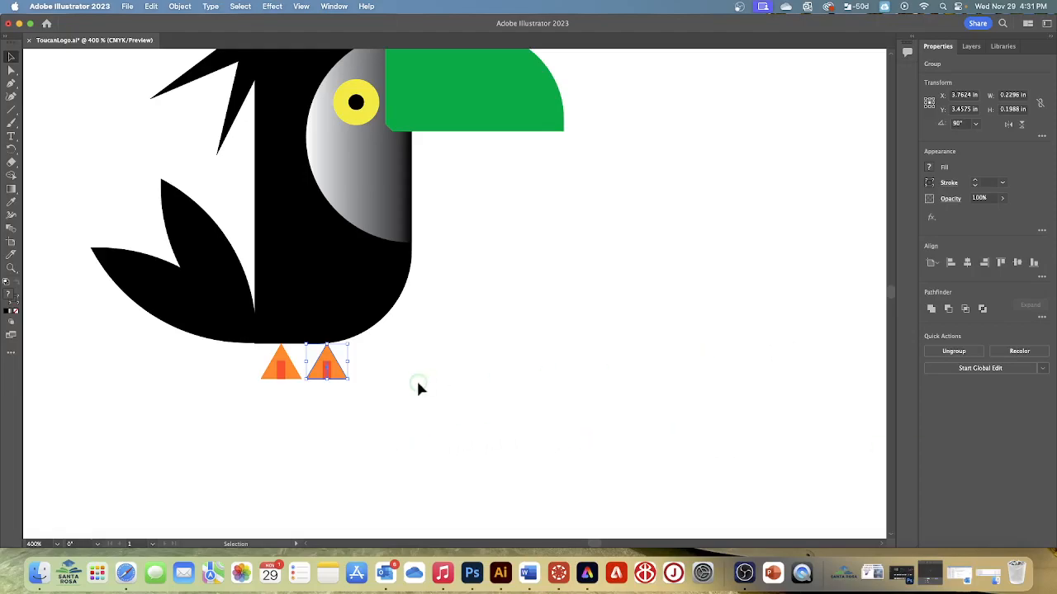
left_click_drag(328, 361, 279, 361)
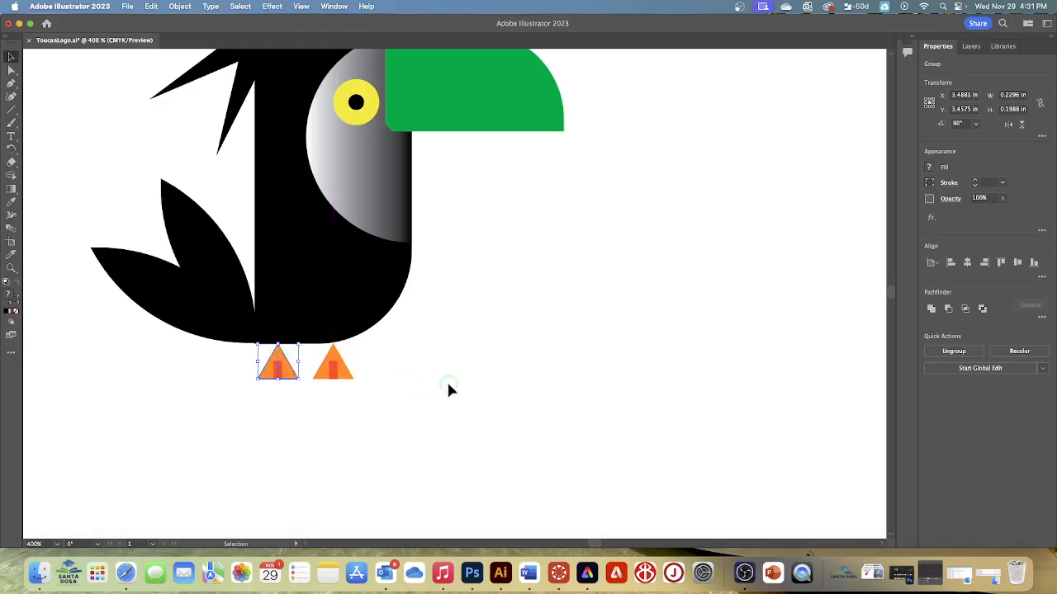
left_click(507, 393)
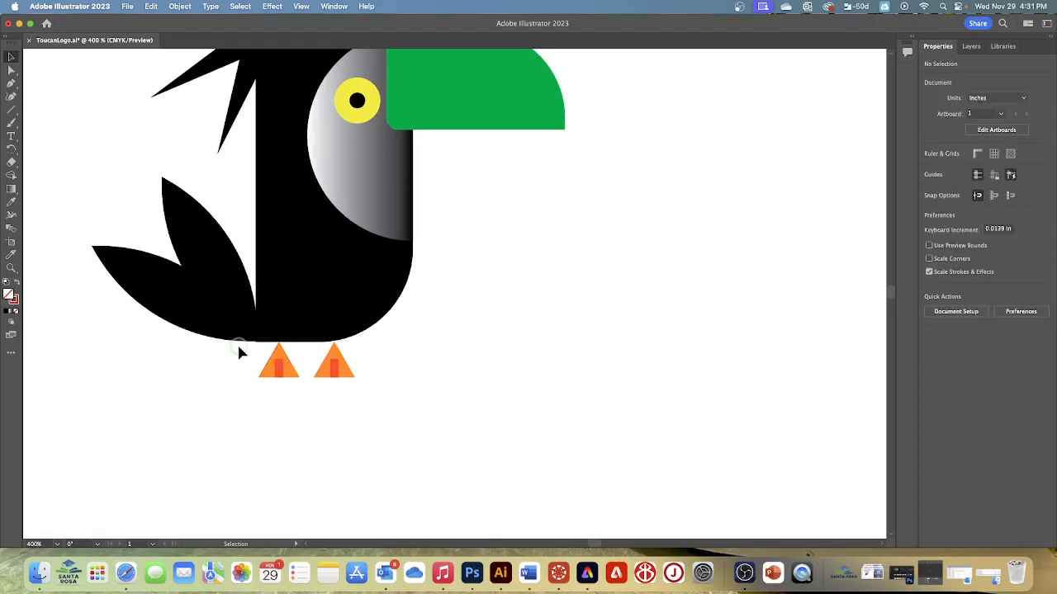
Nudge the lower tail feather slightly right toward the toucan's body and deselect it.
left_click_drag(244, 346, 250, 349)
left_click(512, 364)
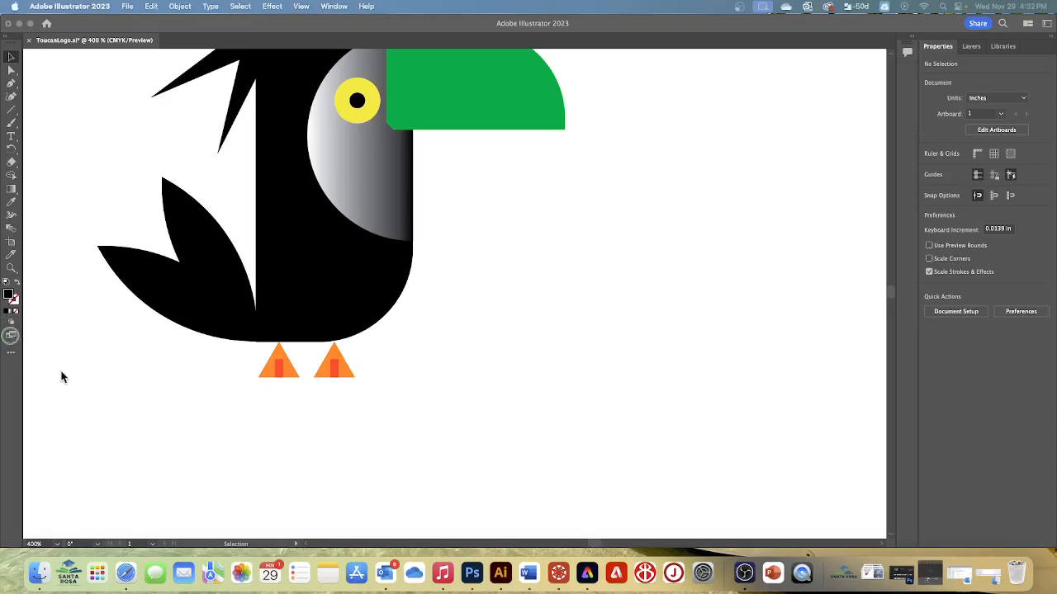
left_click(53, 335)
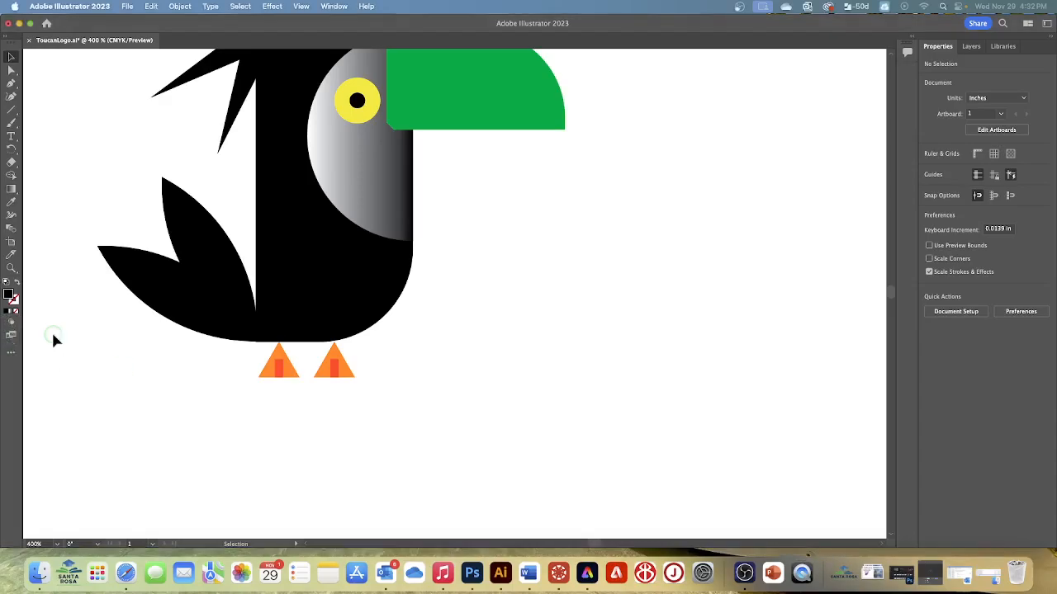
left_click(10, 324)
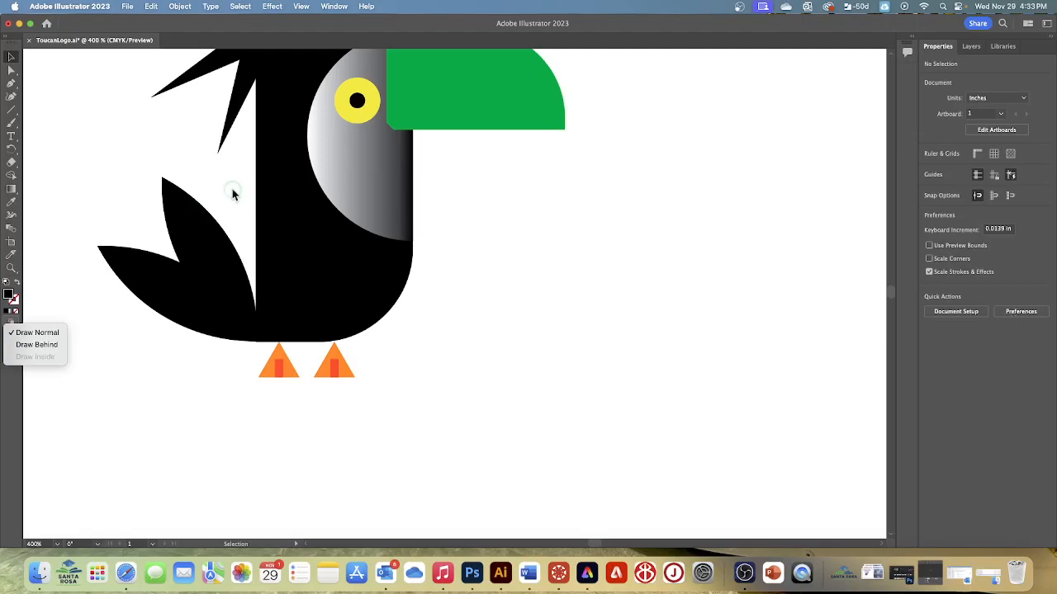
left_click(127, 6)
Open the file toucan-artwork.ai from the Lesson03 folder.
left_click(127, 7)
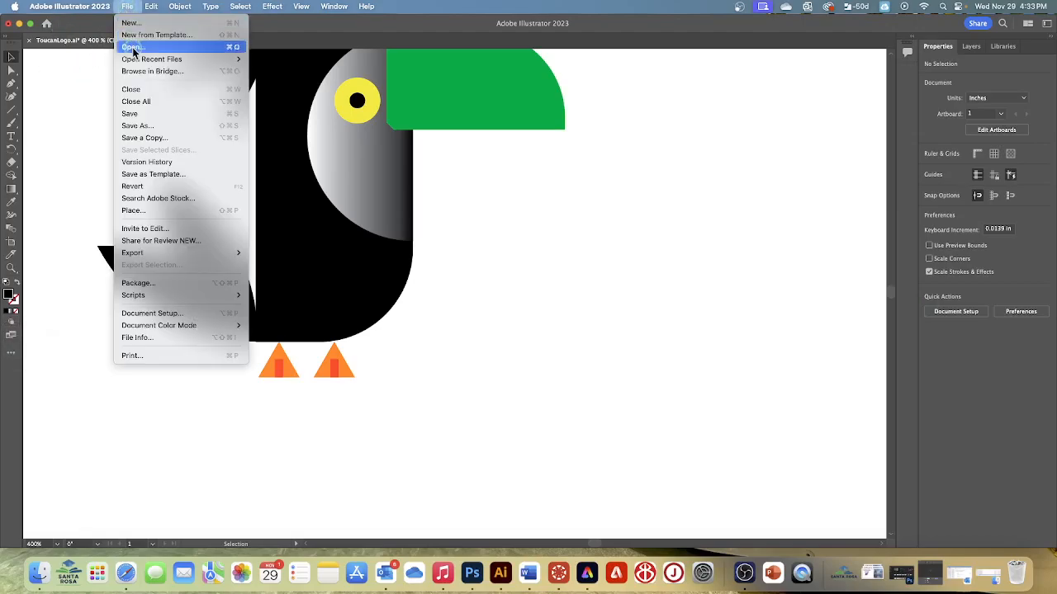
left_click(132, 47)
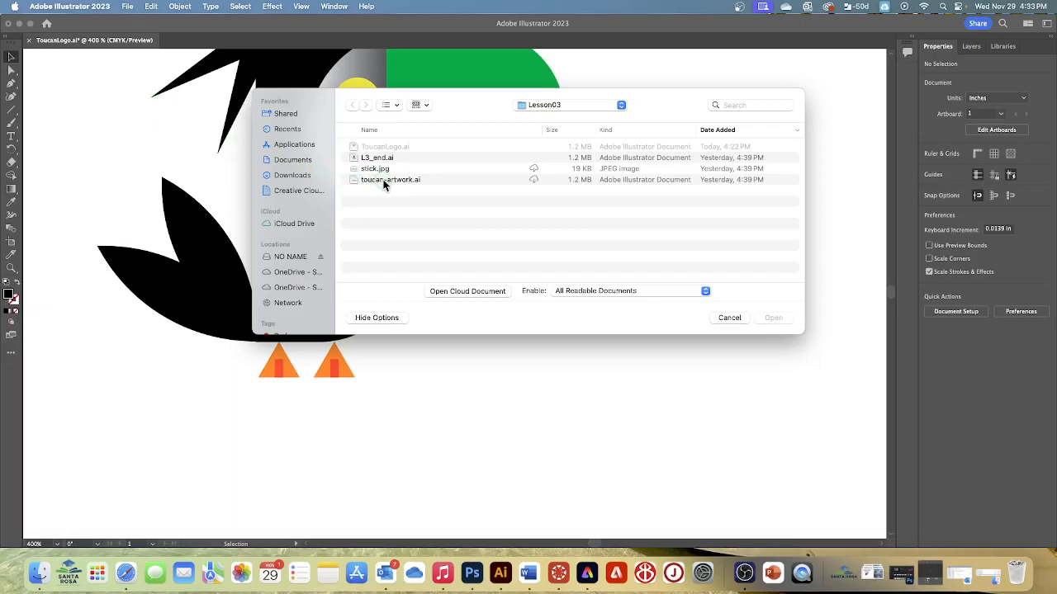
left_click(383, 181)
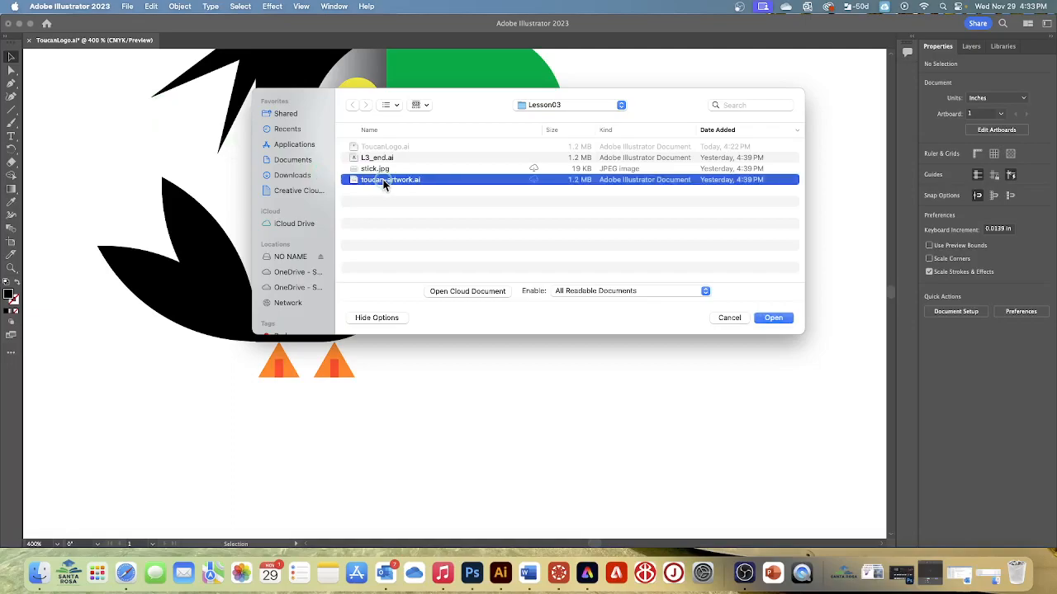
left_click(765, 319)
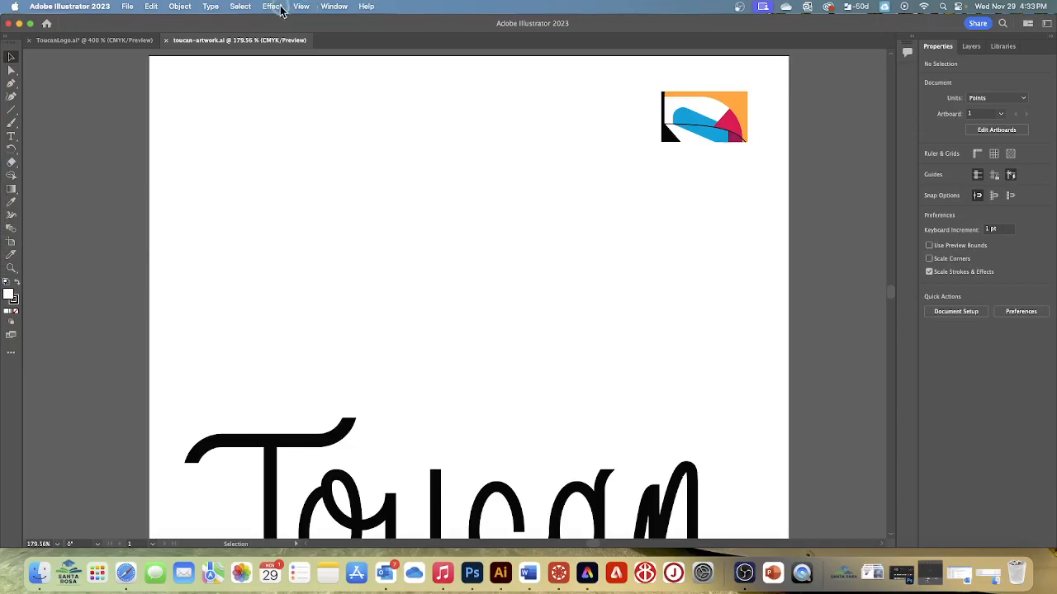
Select all the artwork on the active artboard of toucan-artwork.ai and copy it.
left_click(240, 7)
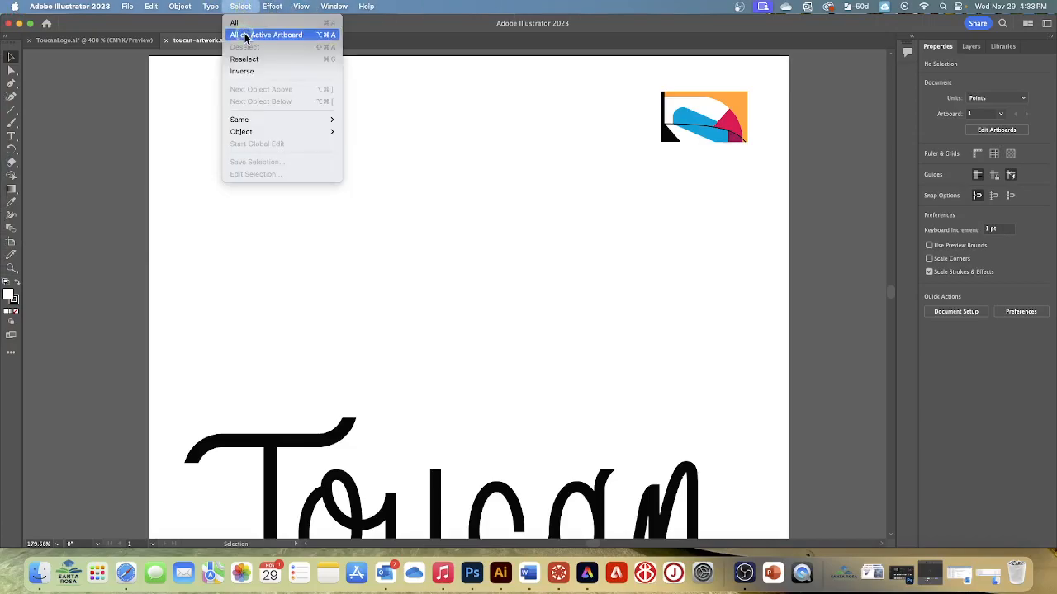
left_click(245, 36)
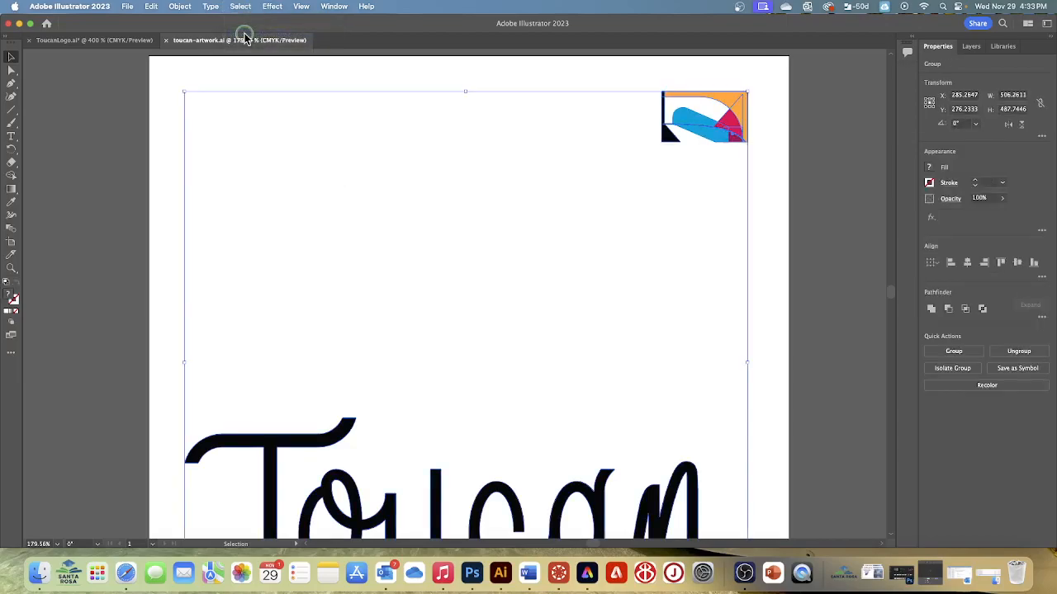
left_click(154, 7)
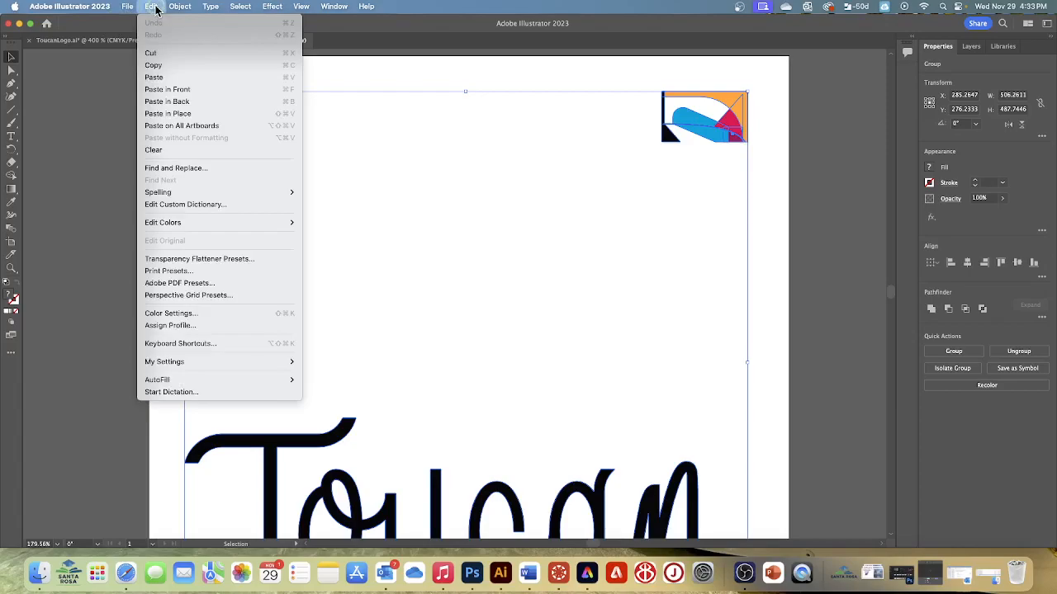
left_click(164, 66)
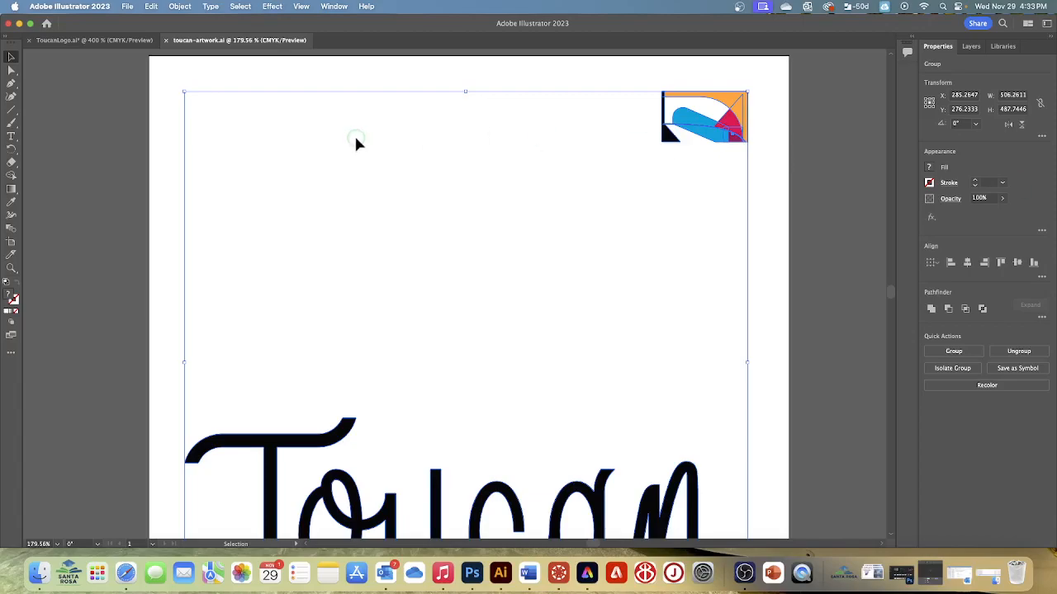
Paste the copied artwork in place on the ToucanLogo.ai artboard, fitted in the window, and deselect it.
left_click(68, 41)
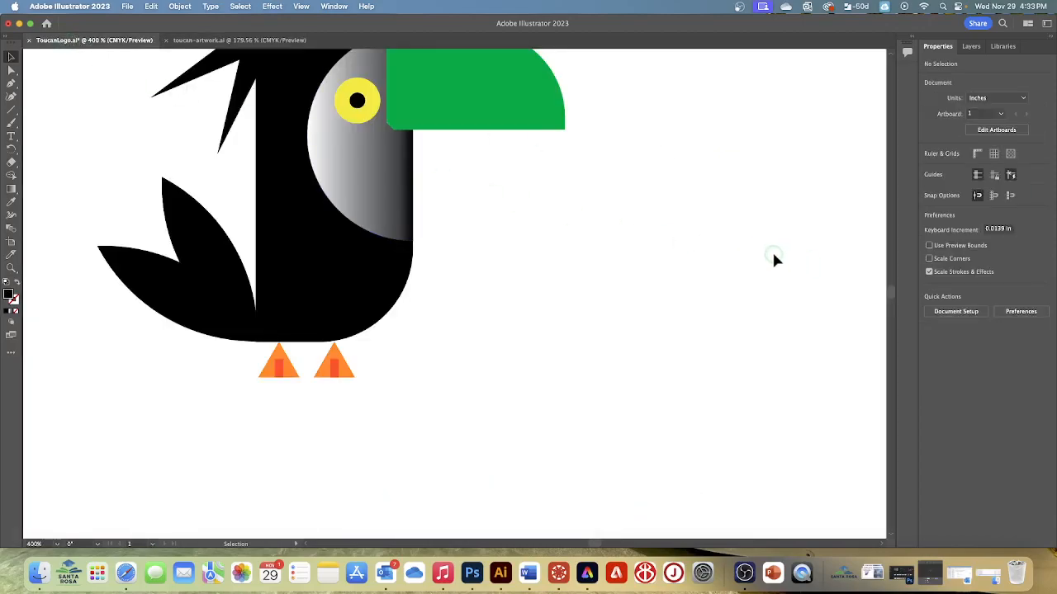
scroll(774, 258, "up", 5)
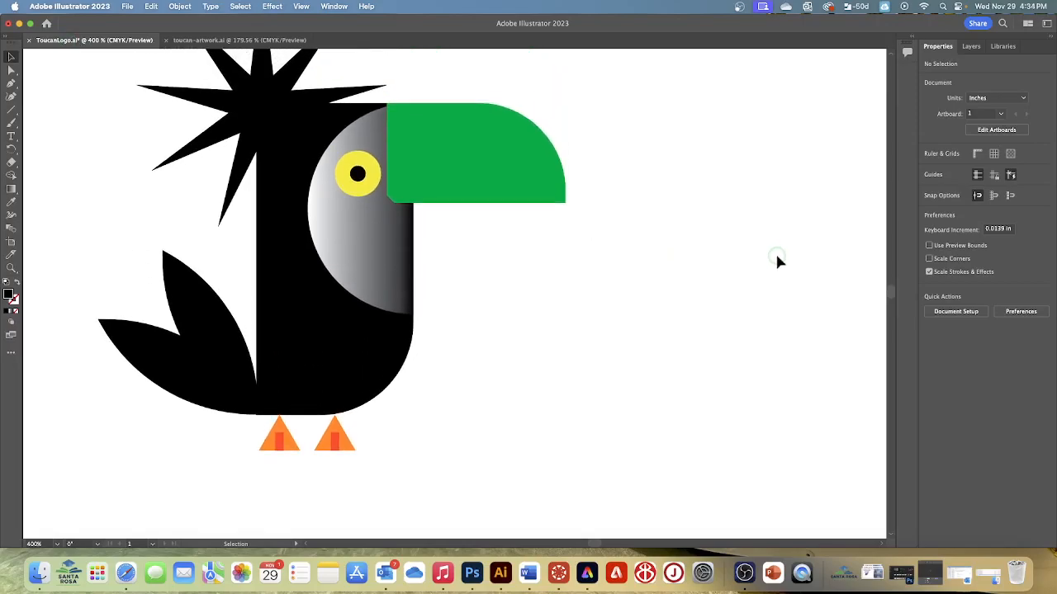
left_click(301, 6)
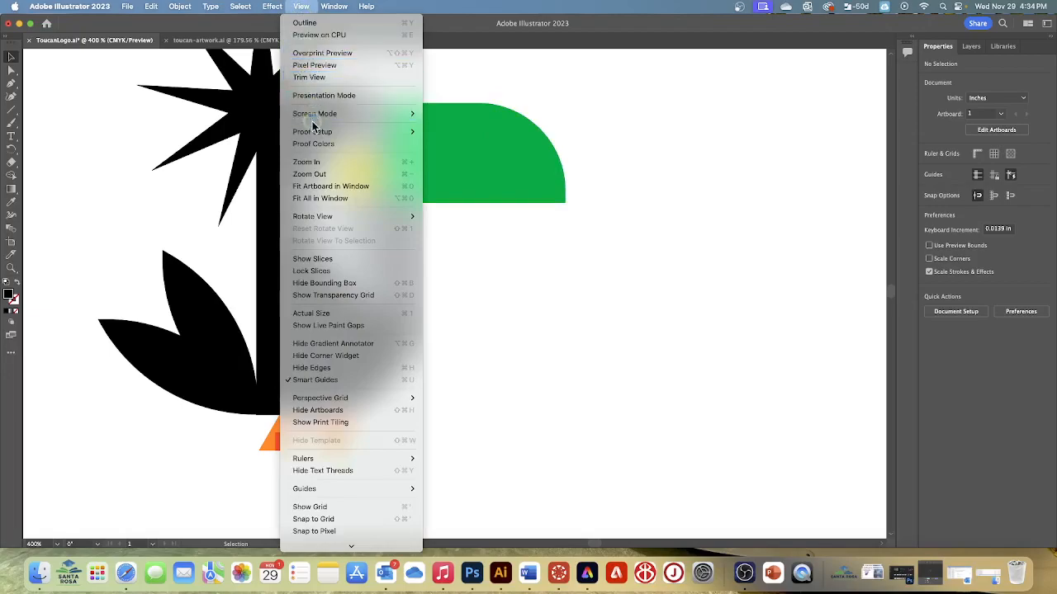
left_click(324, 187)
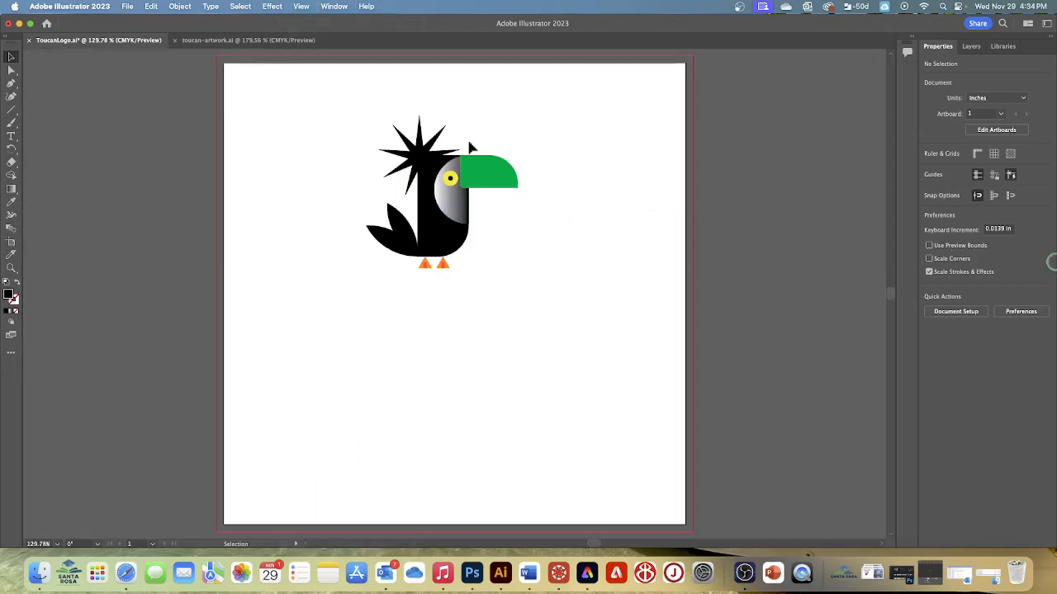
left_click(150, 7)
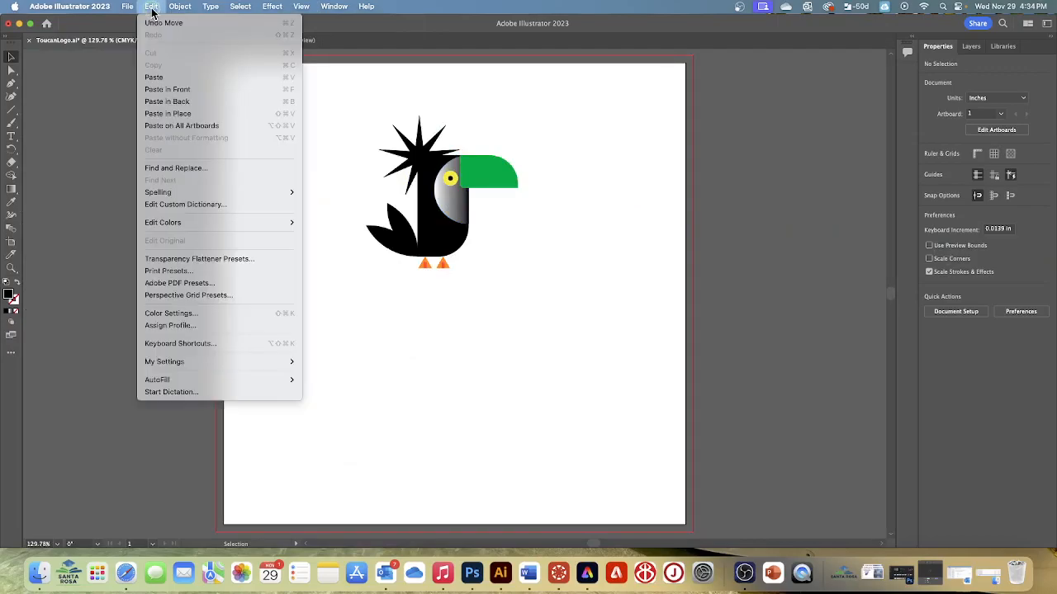
left_click(183, 116)
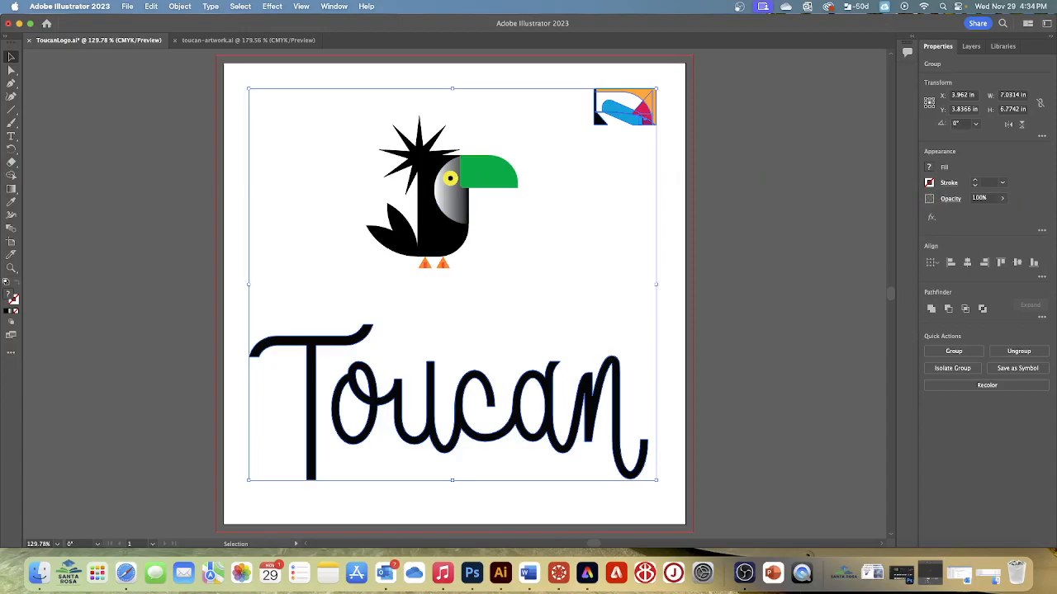
left_click(244, 9)
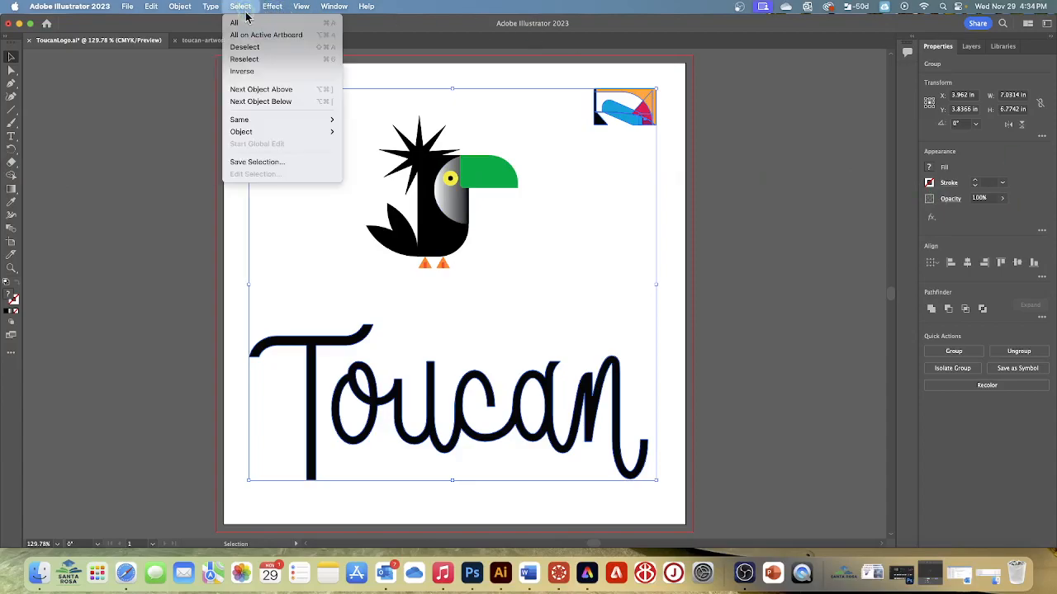
left_click(248, 47)
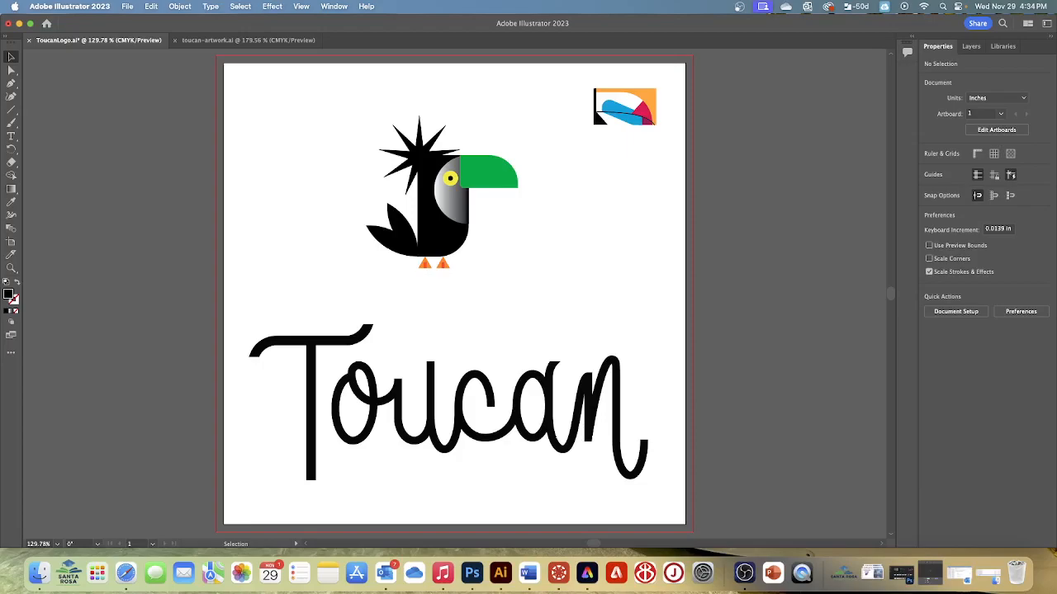
Select the toucan's green beak shape and turn on Draw Inside mode for it.
left_click(492, 180)
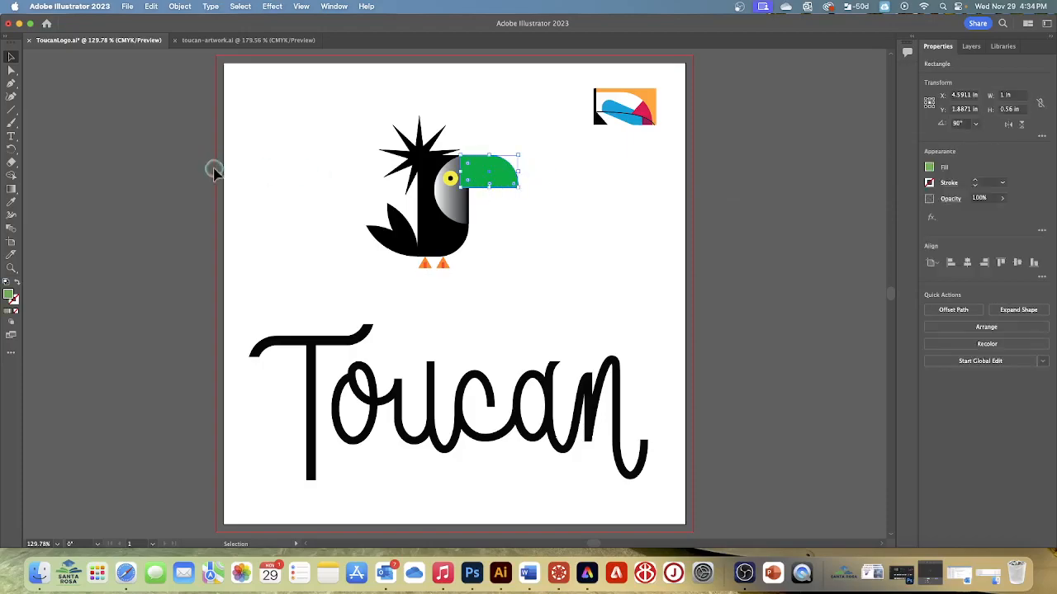
left_click(11, 335)
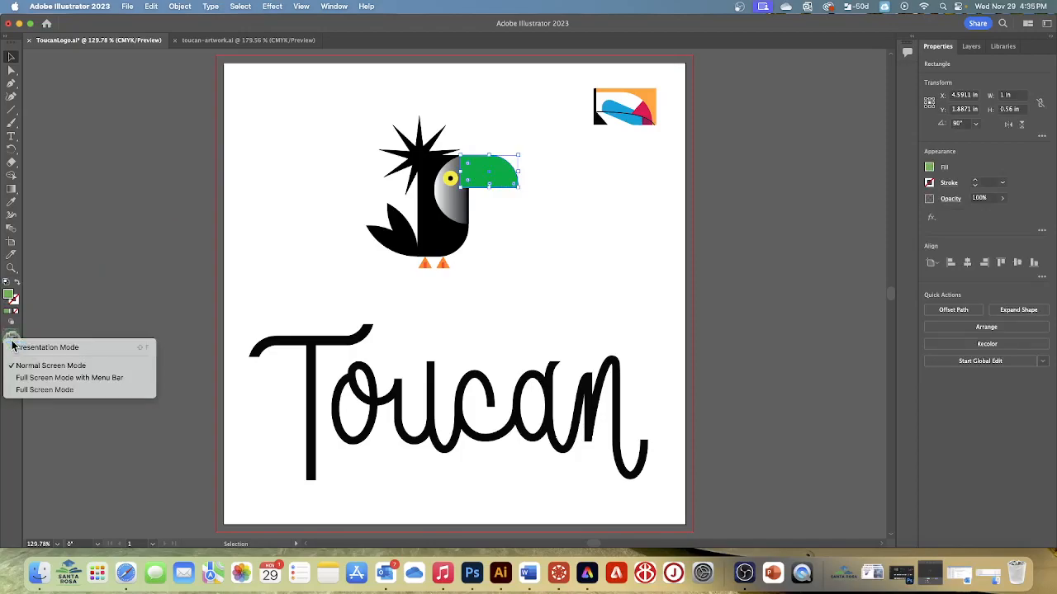
left_click(11, 329)
left_click(11, 322)
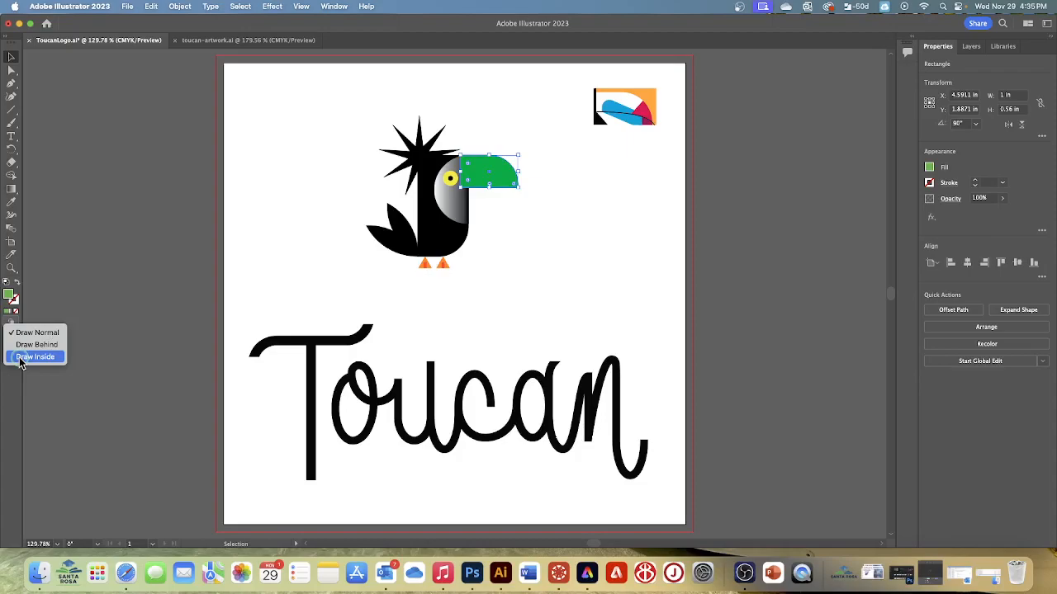
left_click(20, 360)
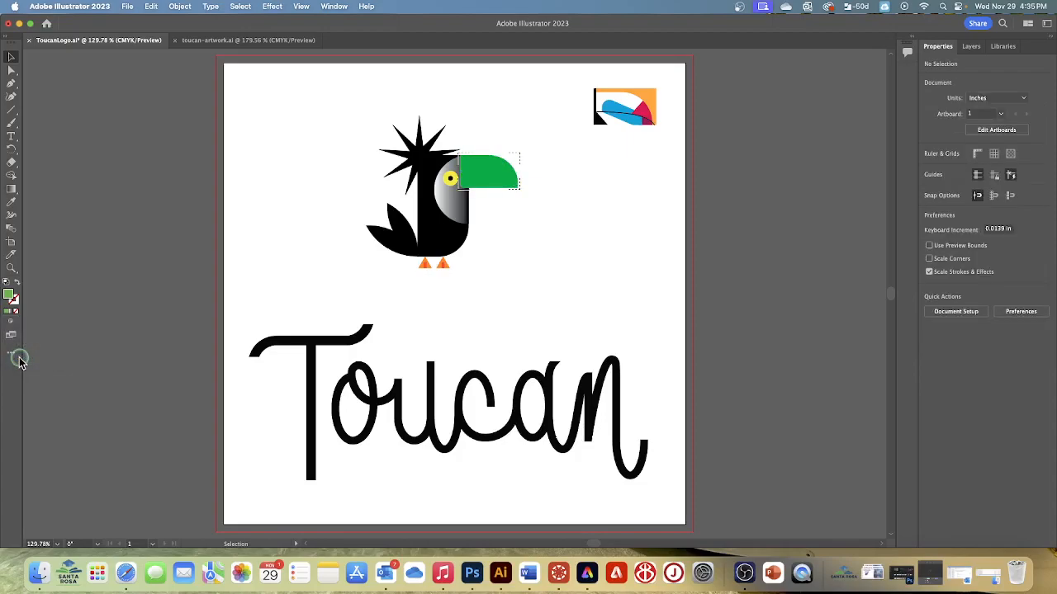
Cut the small colorful beak artwork group near the artboard's upper corner and paste it inside the green beak.
left_click(12, 55)
left_click(124, 104)
left_click(345, 149)
left_click(619, 112)
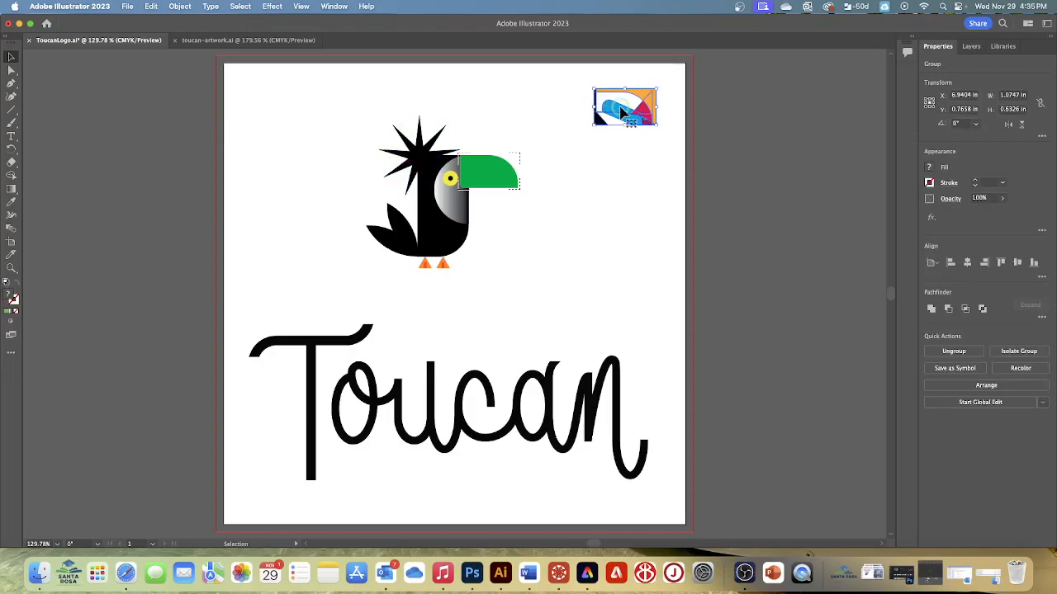
left_click(150, 8)
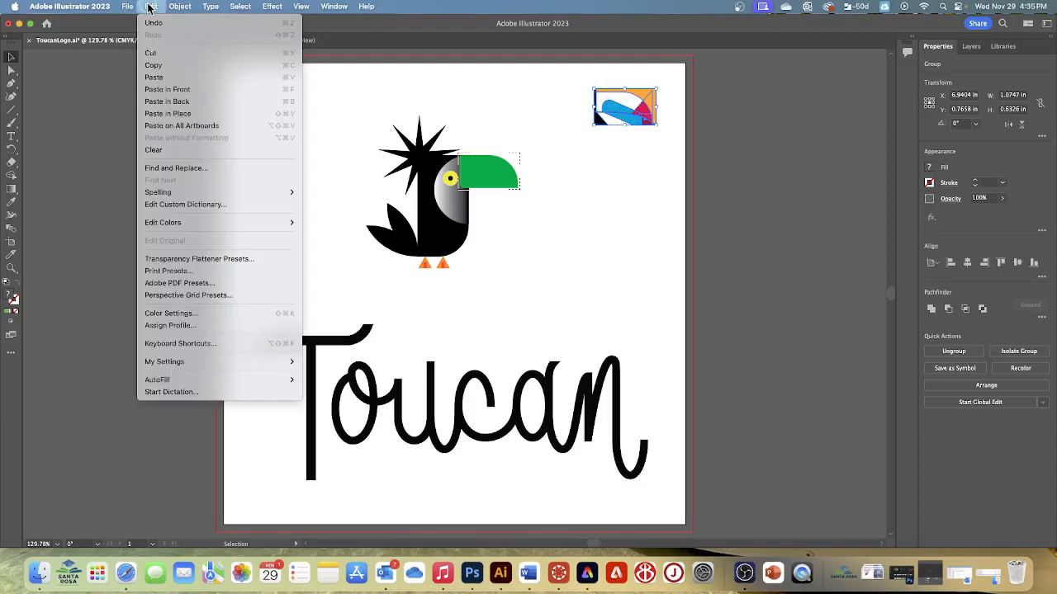
left_click(153, 53)
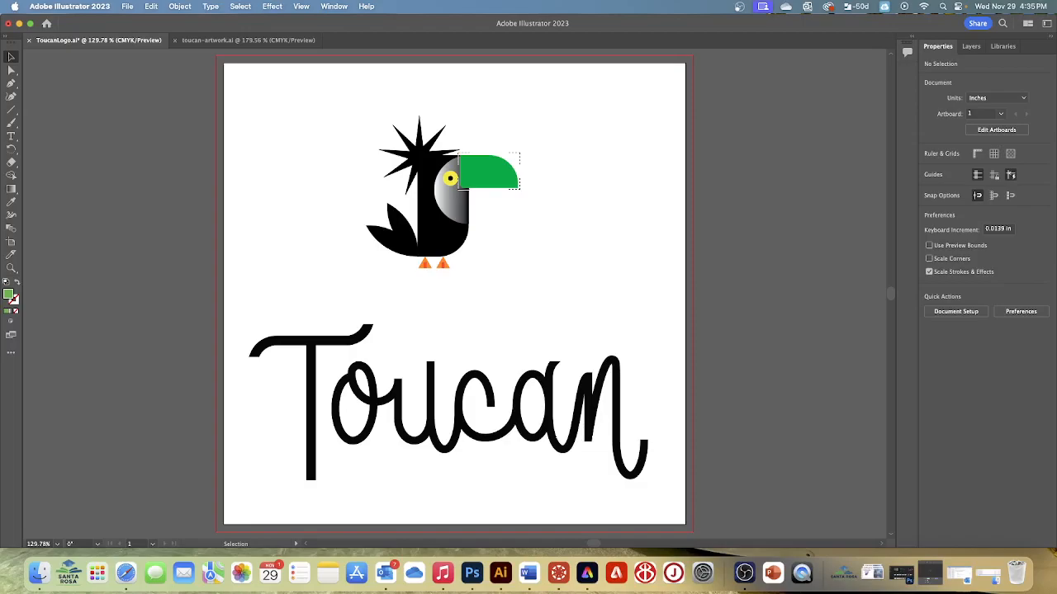
left_click(151, 7)
left_click(154, 76)
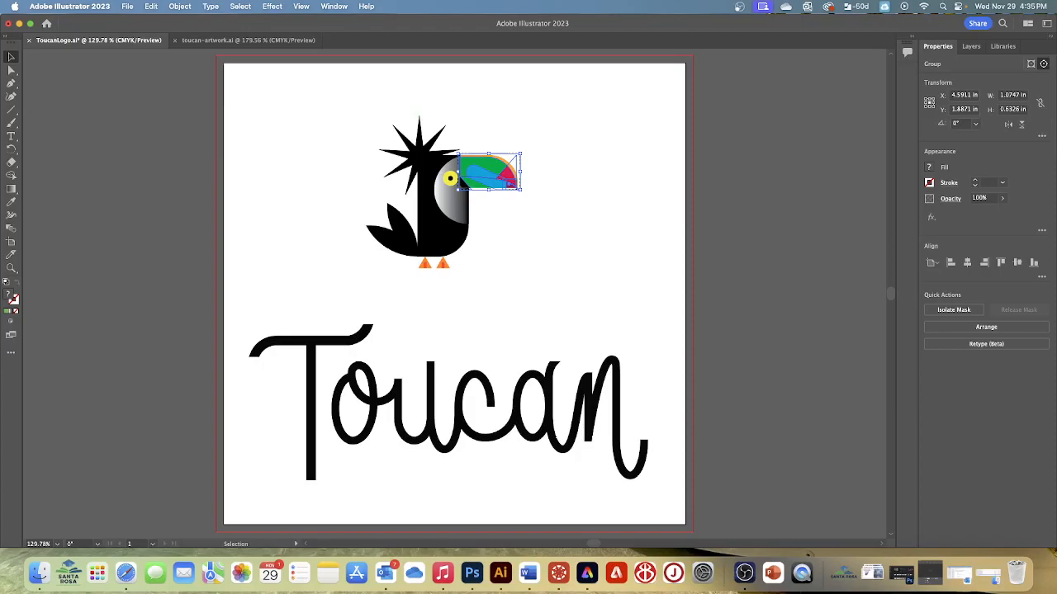
Return to Draw Normal mode with the beak artwork deselected, and save ToucanLogo.ai.
left_click(10, 327)
left_click(27, 333)
left_click(237, 6)
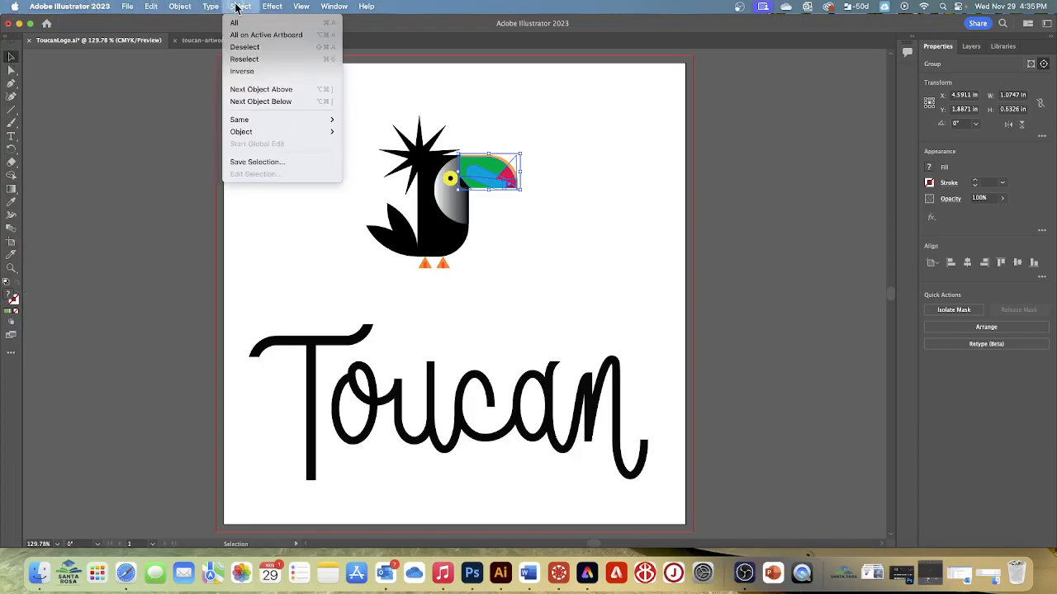
left_click(243, 48)
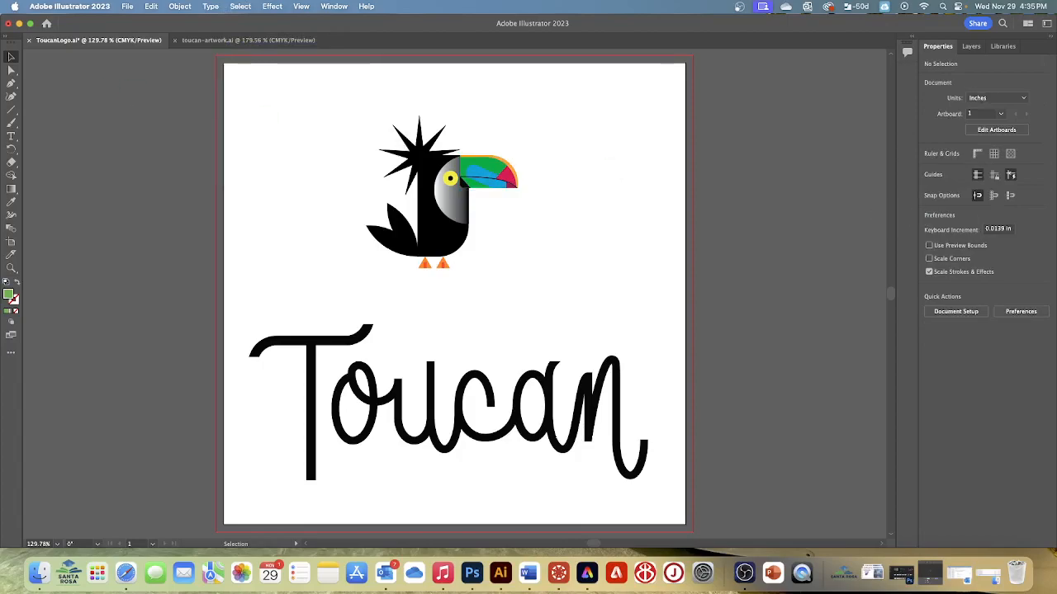
left_click(127, 7)
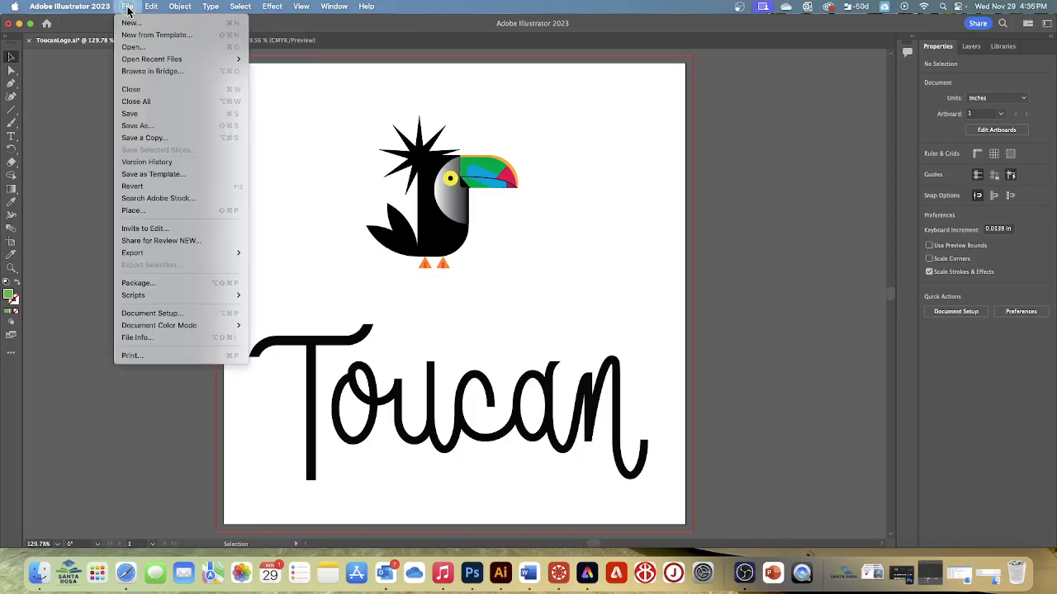
left_click(146, 113)
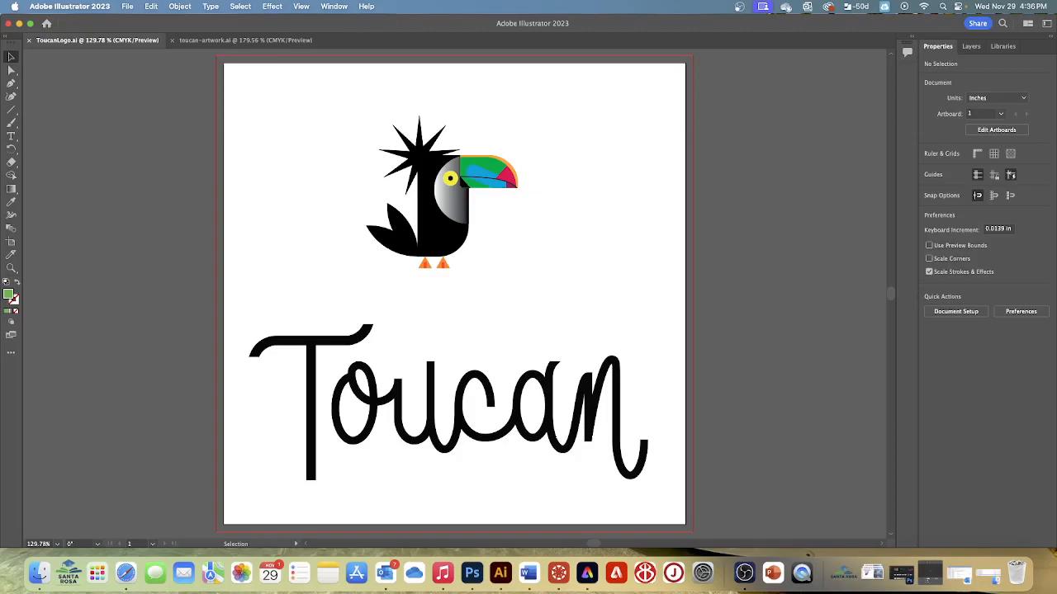
Select the toucan's beak clip group and isolate its mask for editing.
left_click(14, 59)
left_click(514, 181)
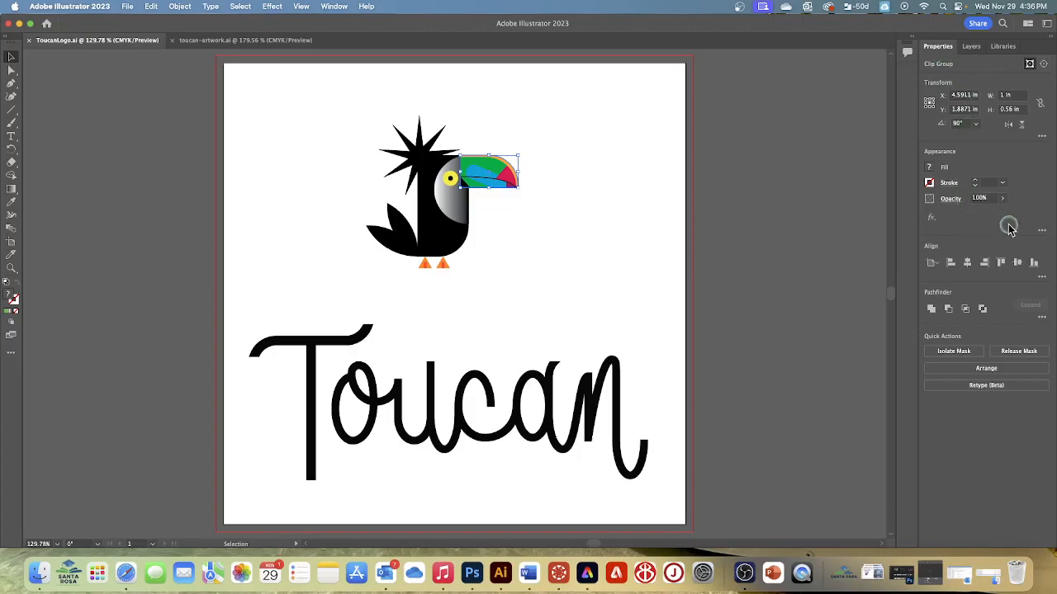
left_click(952, 352)
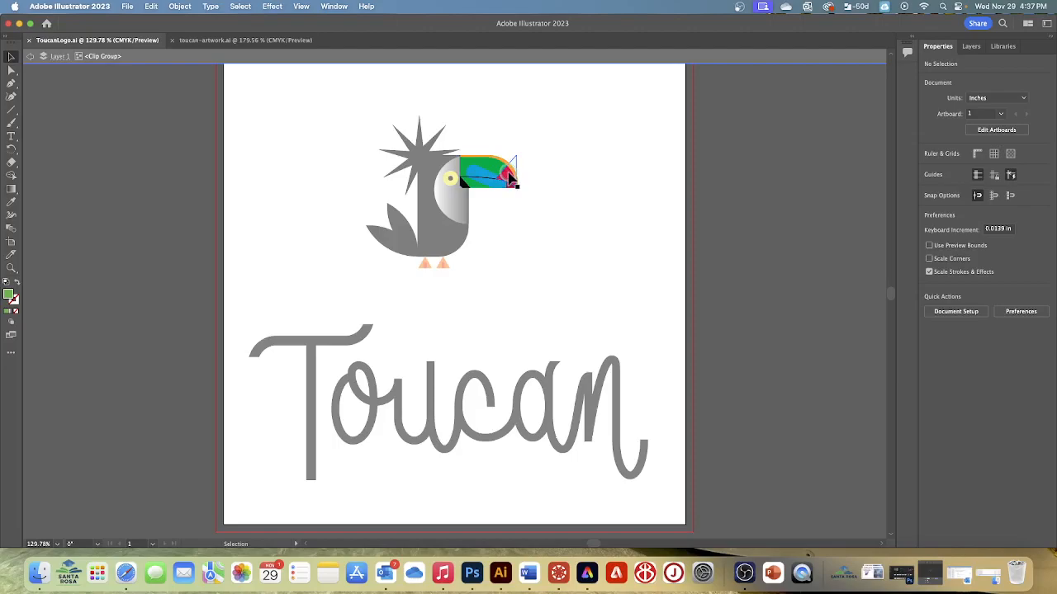
Reposition the colorful artwork group within the beak mask so it sits slightly farther right and lower.
left_click(510, 177)
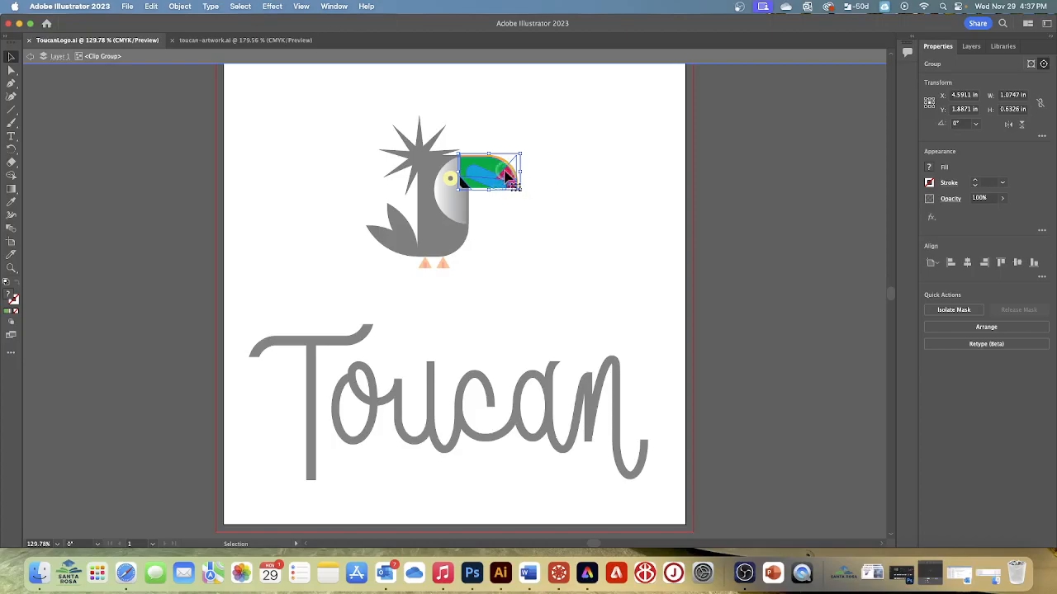
key("Left")
key("Left")
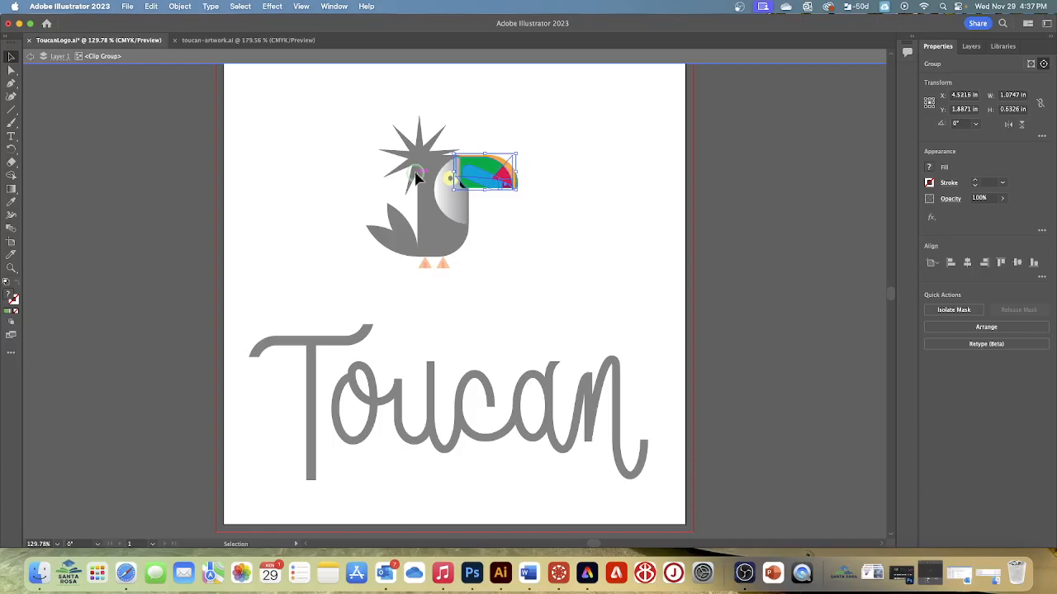
key("Right")
key("Right")
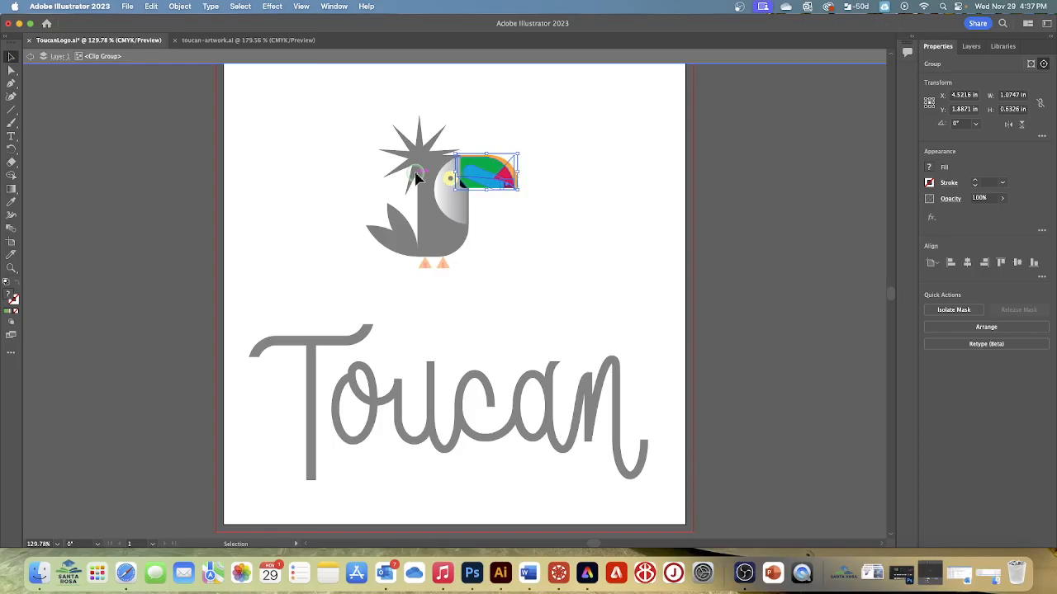
key("Up")
key("Up")
key("Up")
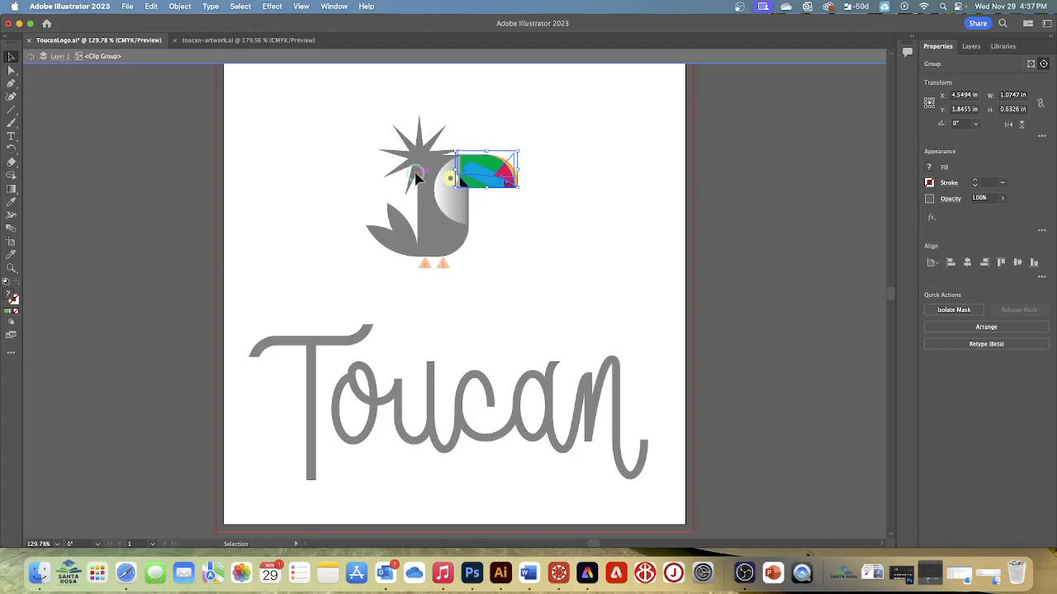
key("Down")
key("Down")
key("Down")
key("Down")
key("Down")
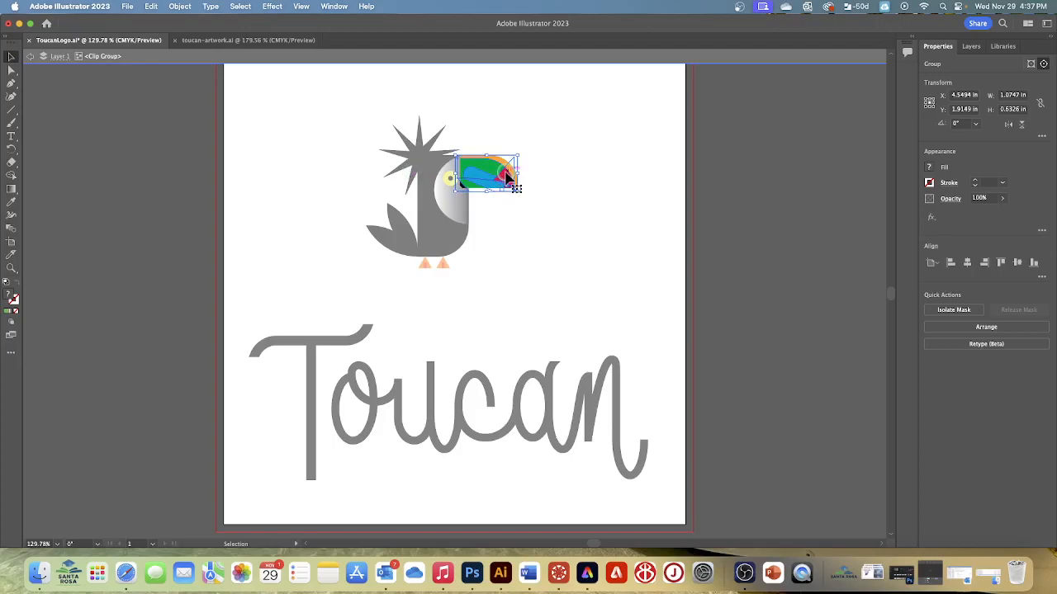
left_click_drag(509, 174, 513, 181)
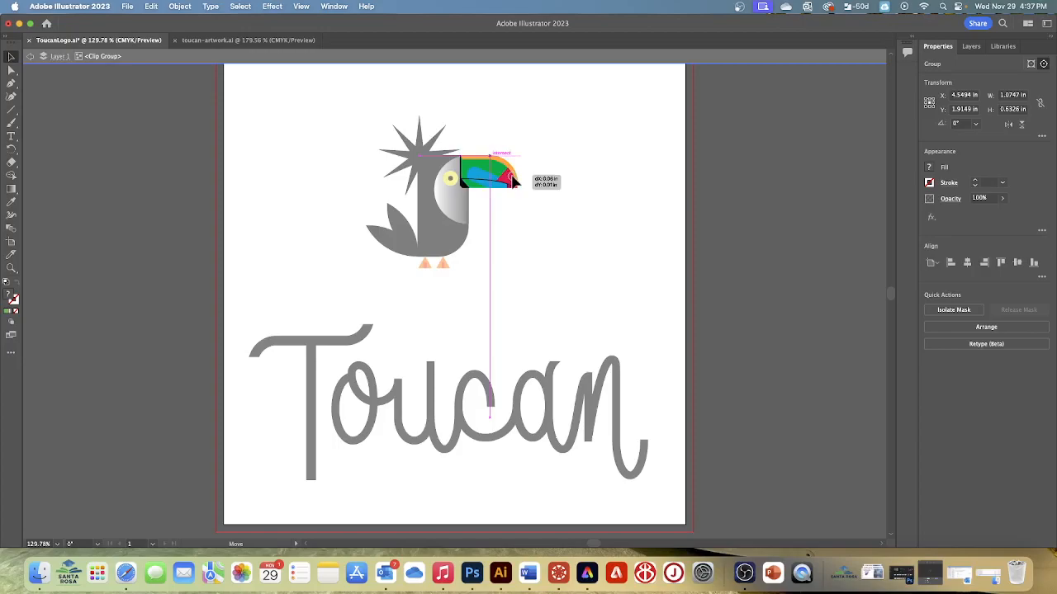
left_click_drag(513, 181, 513, 181)
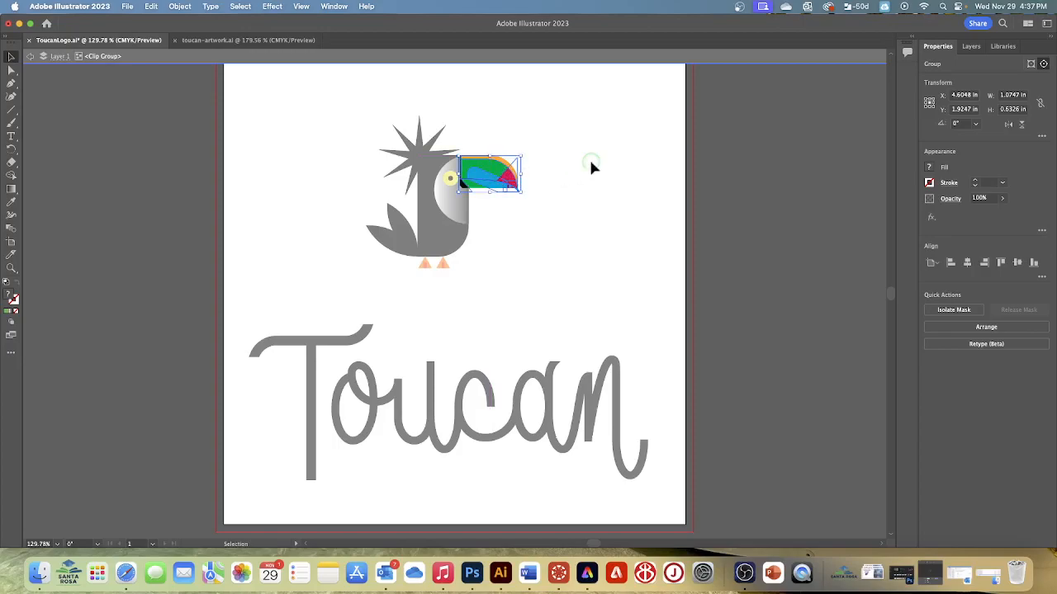
Exit isolation mode and deselect the beak artwork.
key("Escape")
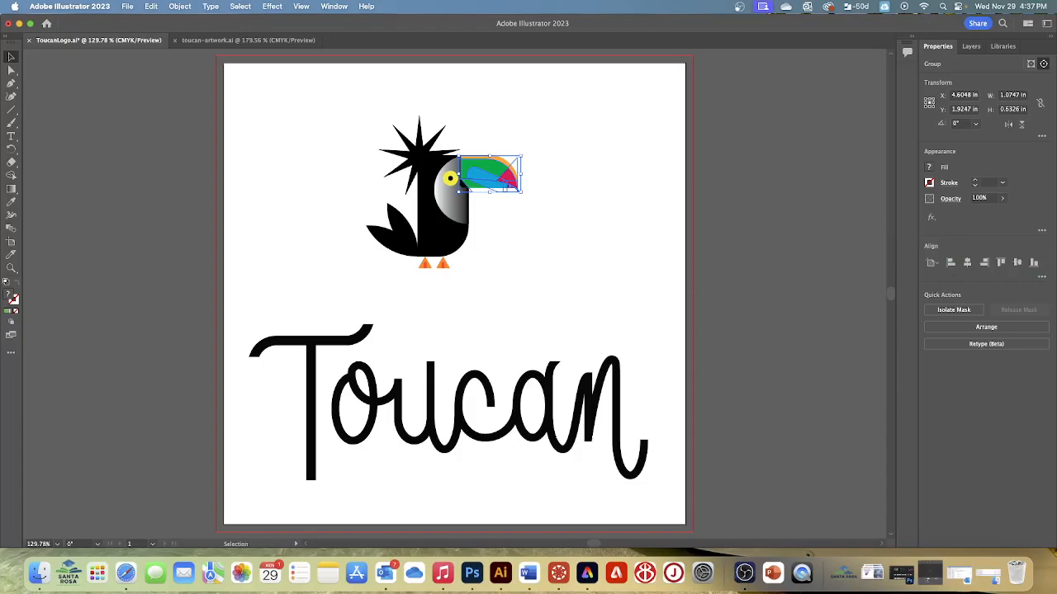
left_click(240, 7)
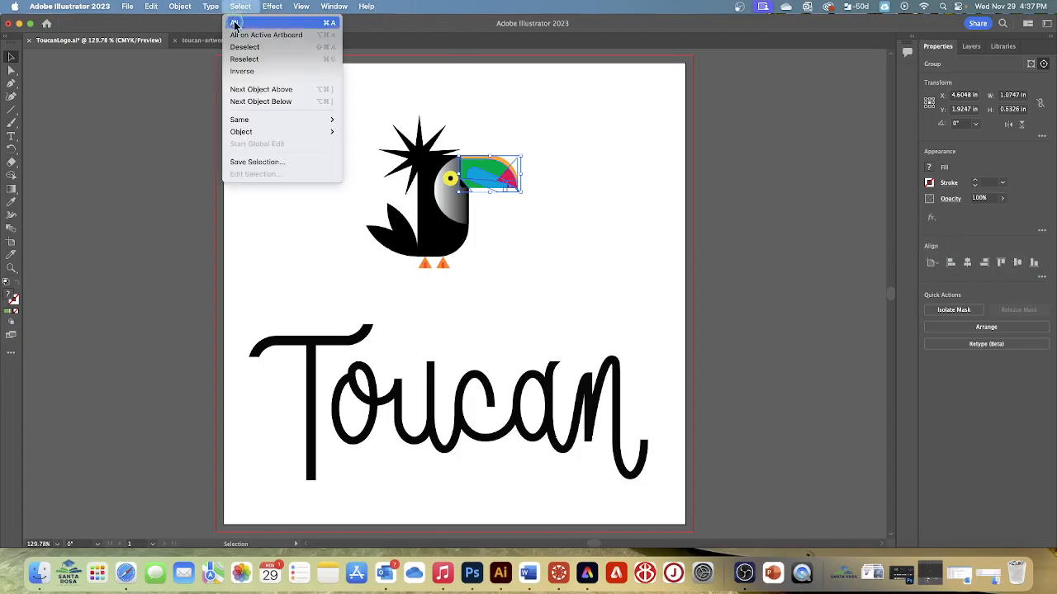
left_click(246, 46)
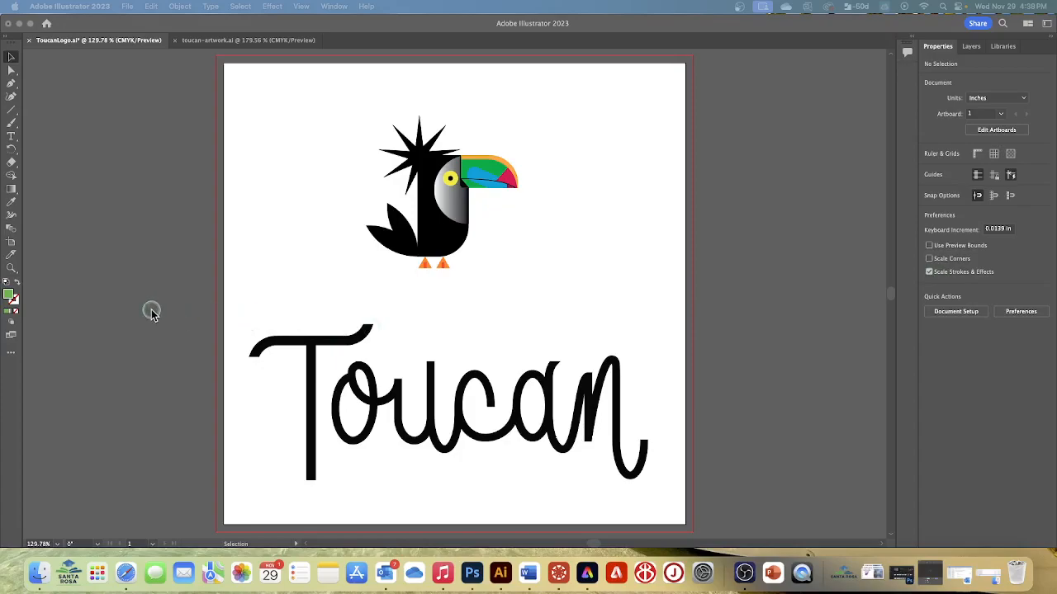
Switch the drawing mode to Draw Behind with nothing selected.
left_click(11, 323)
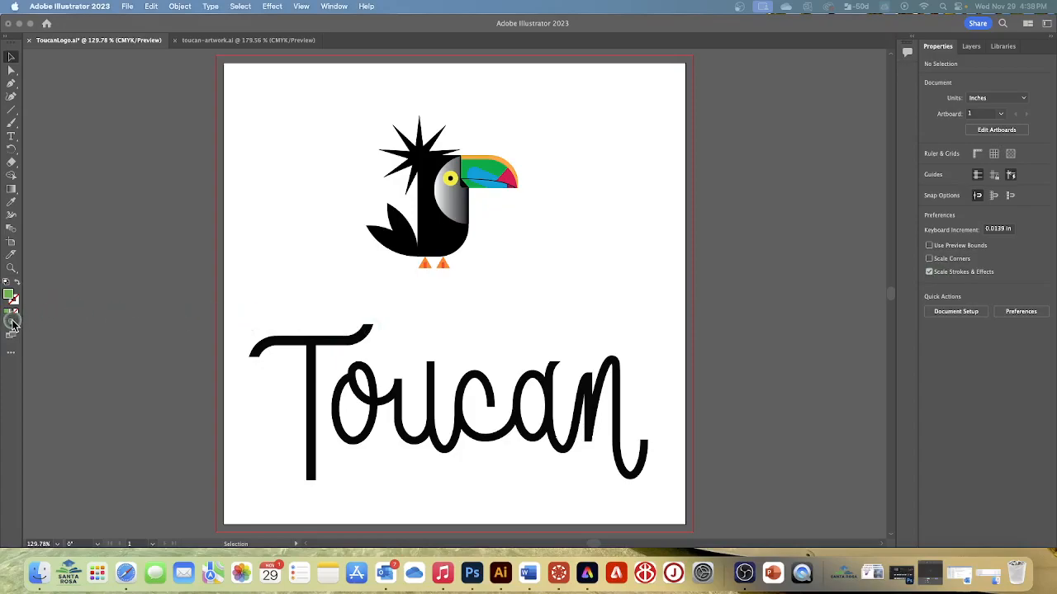
left_click(125, 334)
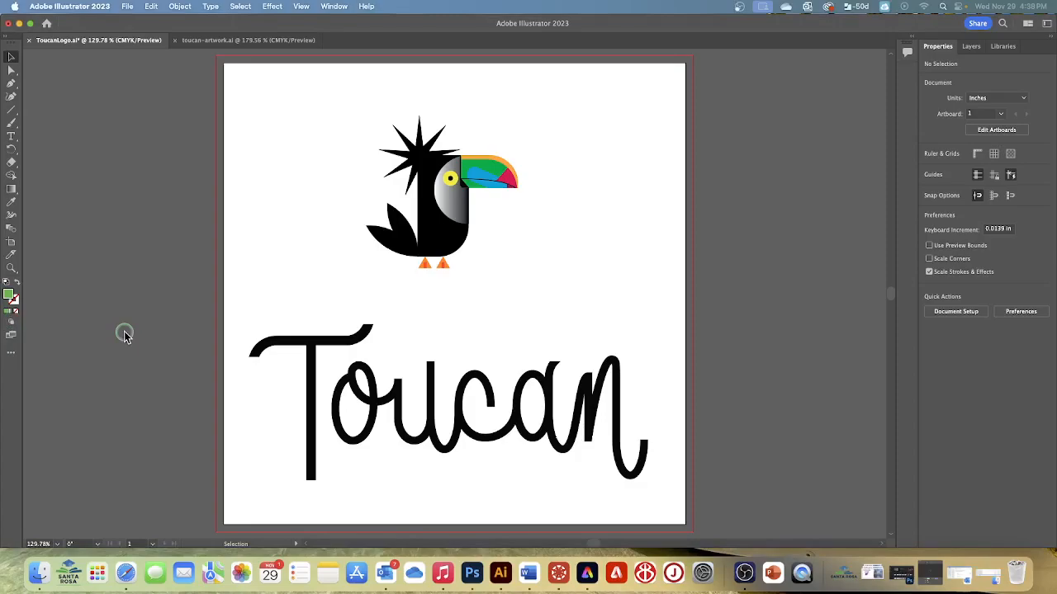
left_click(11, 327)
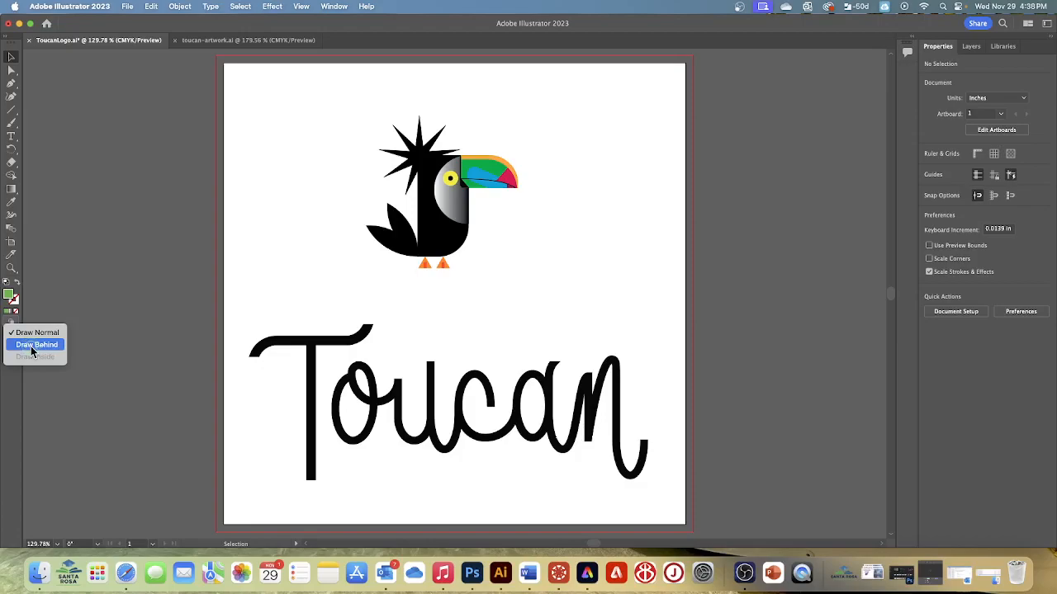
left_click(33, 351)
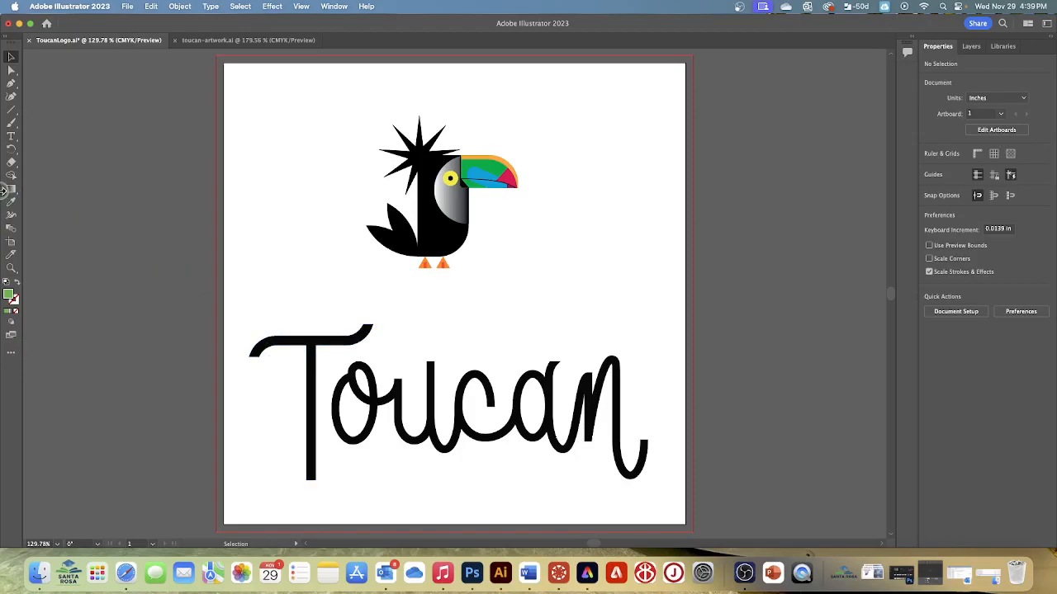
Draw a square about 3.58 in wide behind the toucan and shift it slightly up so it frames the bird.
left_click(16, 112)
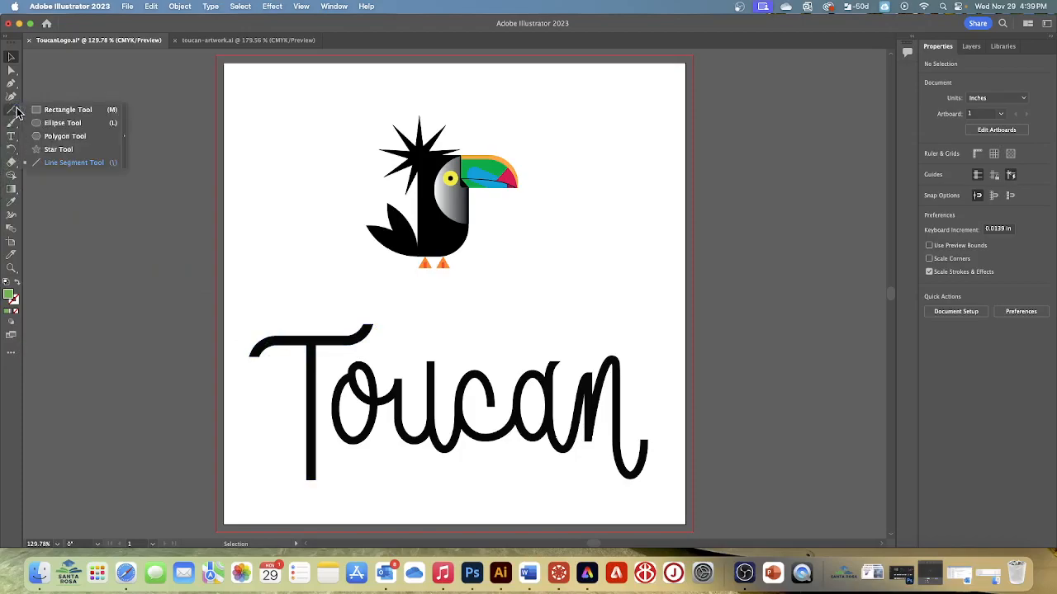
left_click(49, 109)
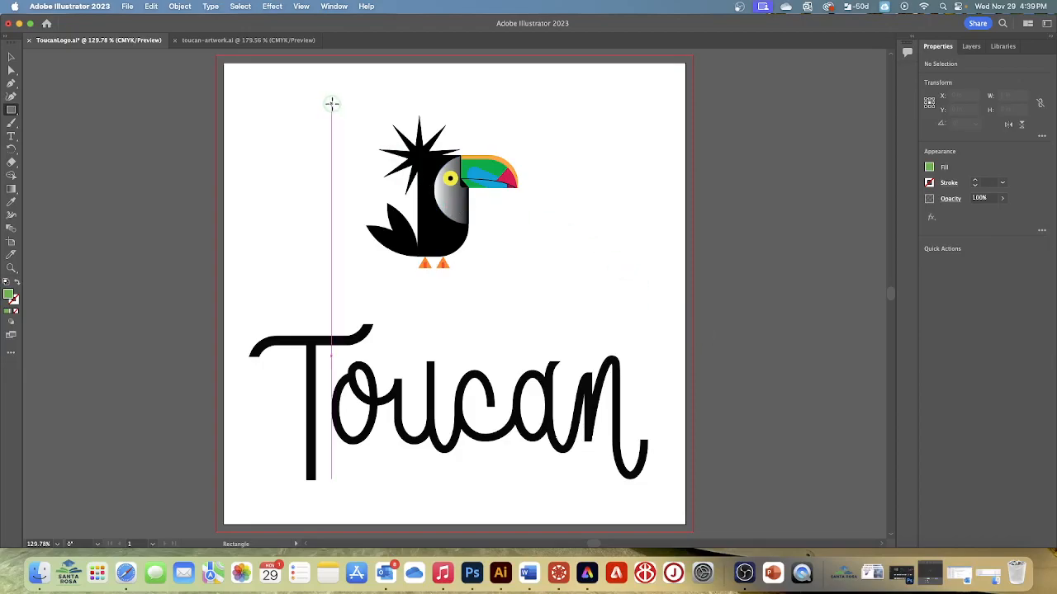
left_click_drag(332, 103, 539, 256)
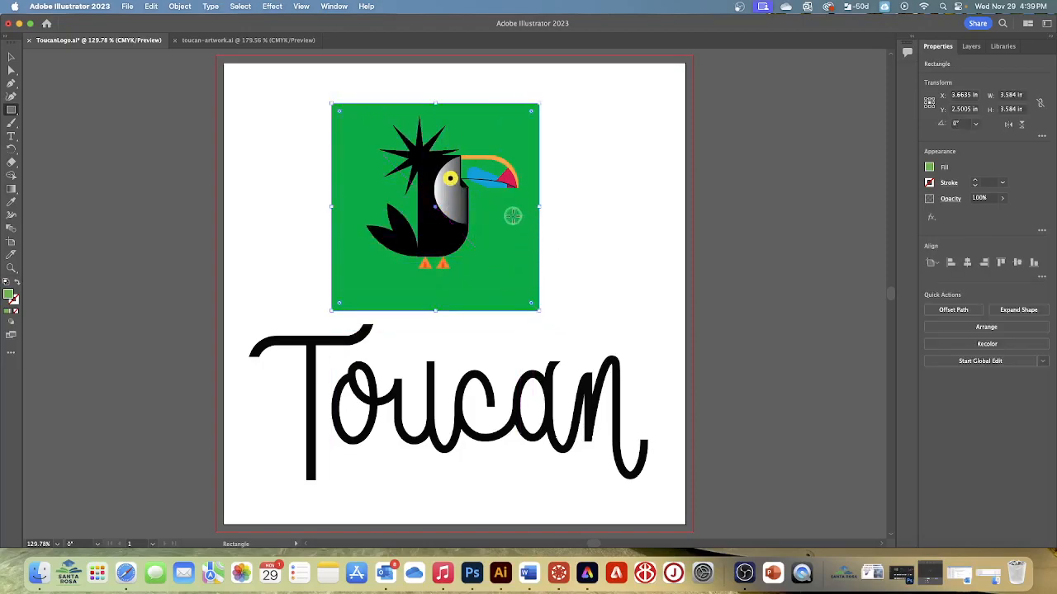
left_click_drag(439, 208, 435, 195)
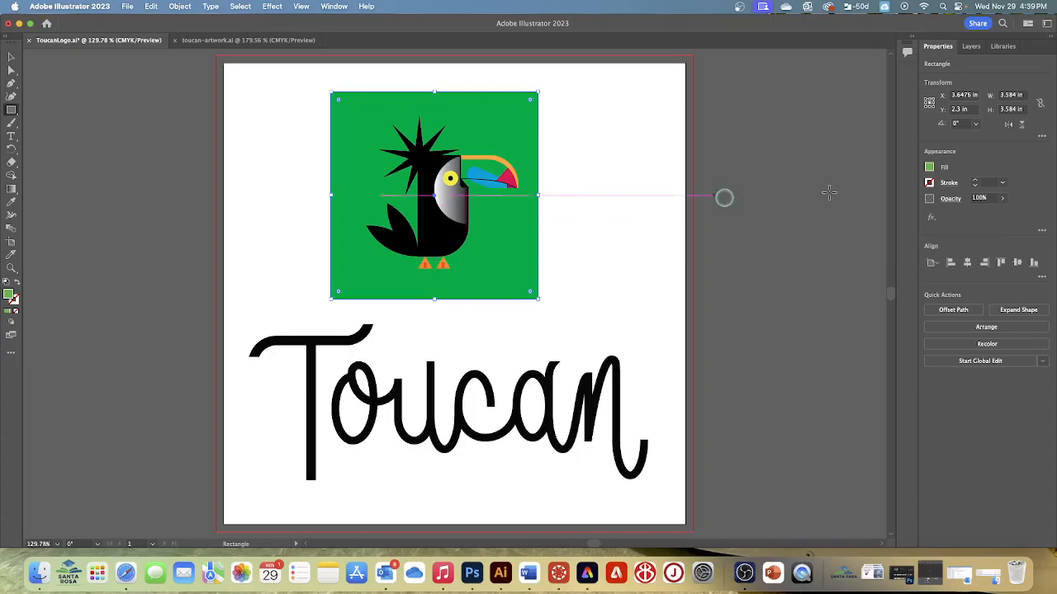
Fill the square behind the toucan with a light gray swatch, keeping its stroke set to none.
left_click(929, 167)
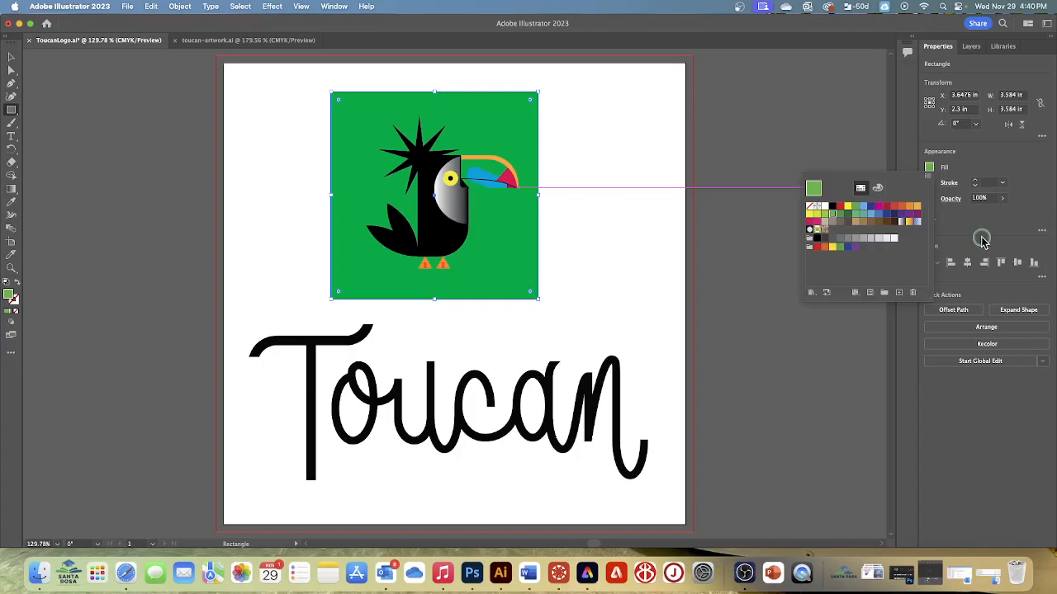
left_click(871, 239)
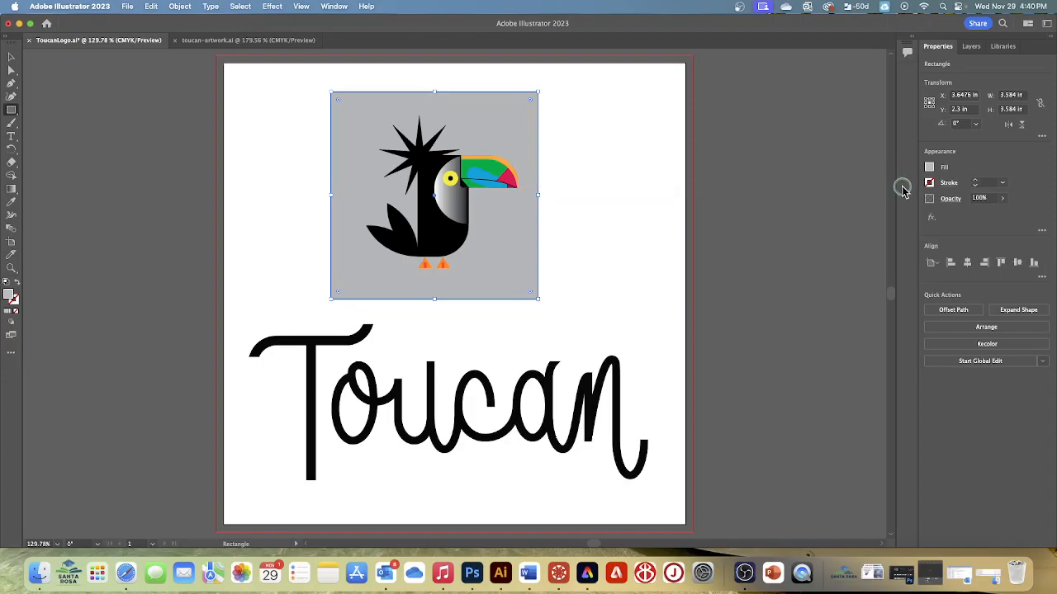
left_click(928, 184)
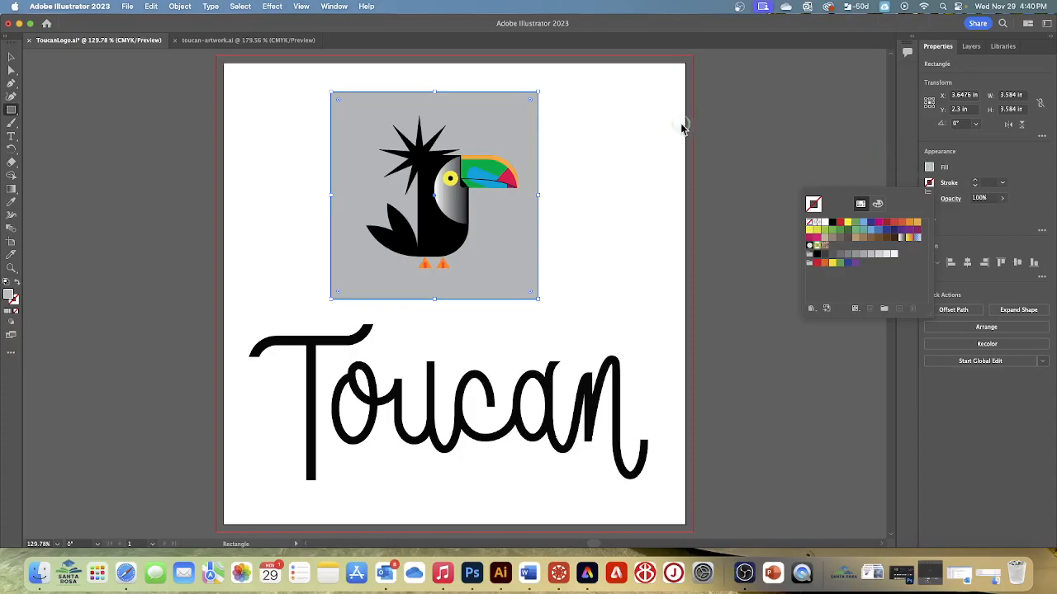
left_click(611, 118)
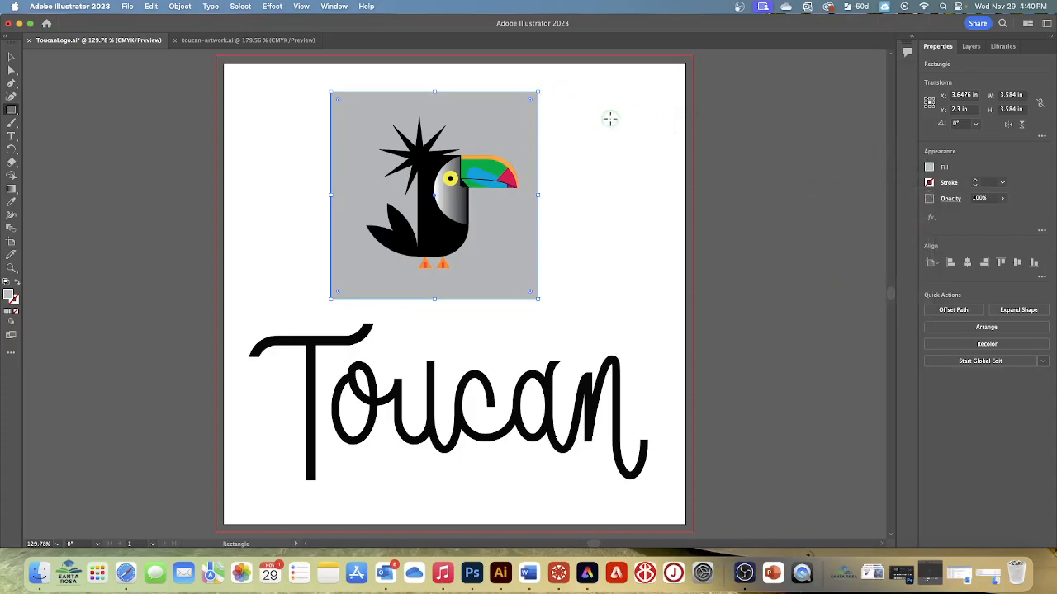
Rotate the gray square 45° into a diamond, shrink it to about 4.39 in across, and center it behind the toucan.
left_click_drag(542, 90, 432, 79)
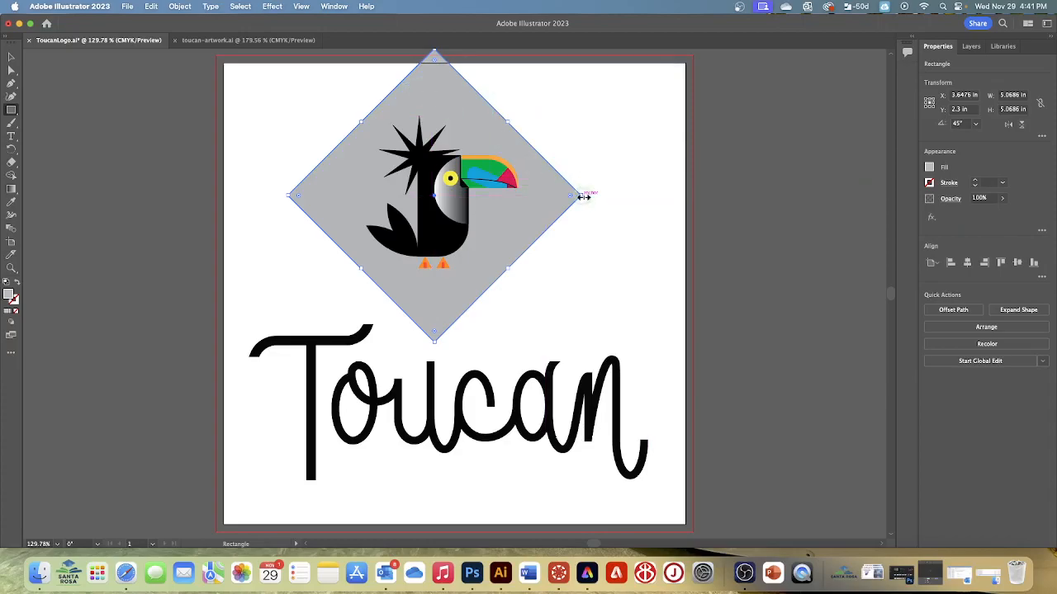
left_click_drag(583, 196, 542, 197)
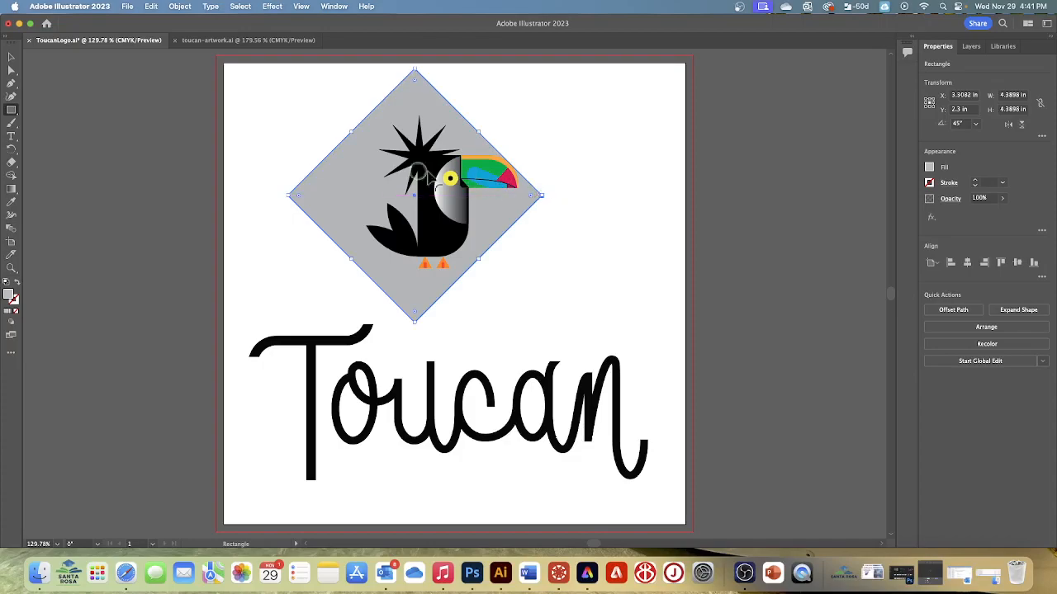
left_click_drag(415, 196, 430, 199)
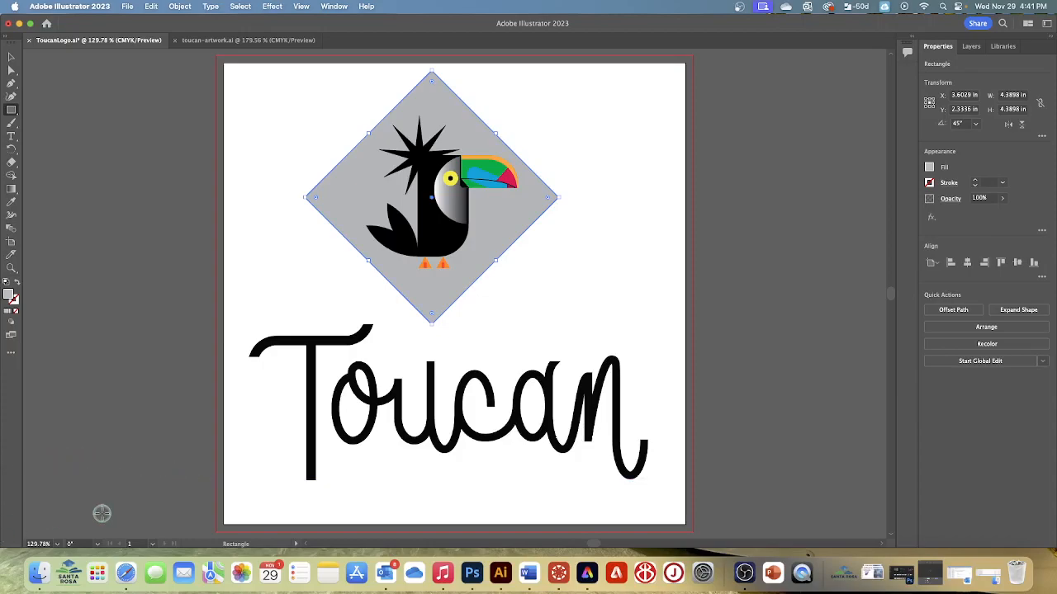
Return the drawing mode to Draw Normal and save ToucanLogo.ai.
left_click(7, 331)
left_click(24, 333)
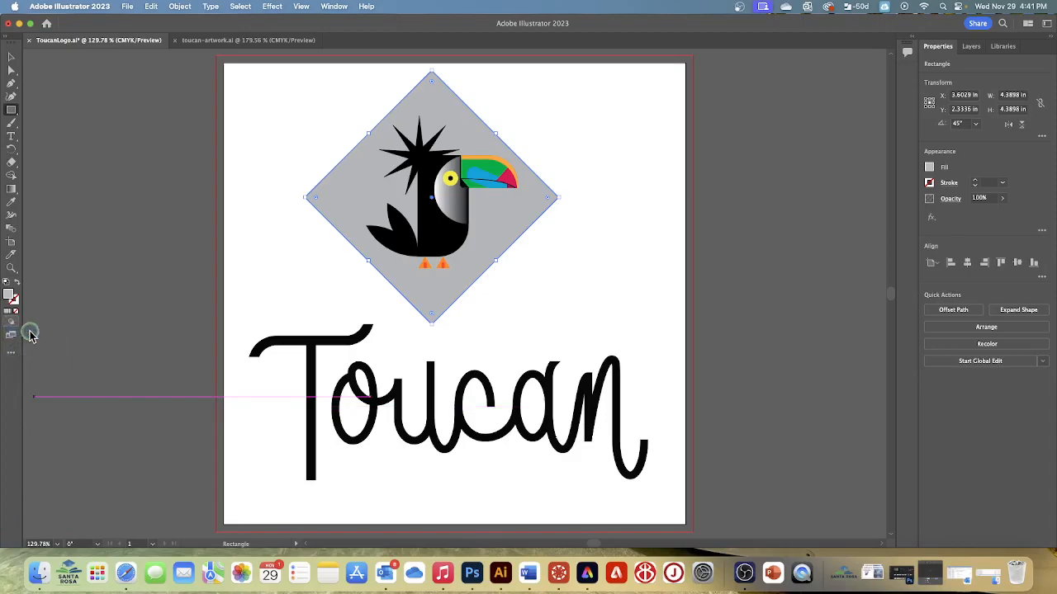
left_click(126, 7)
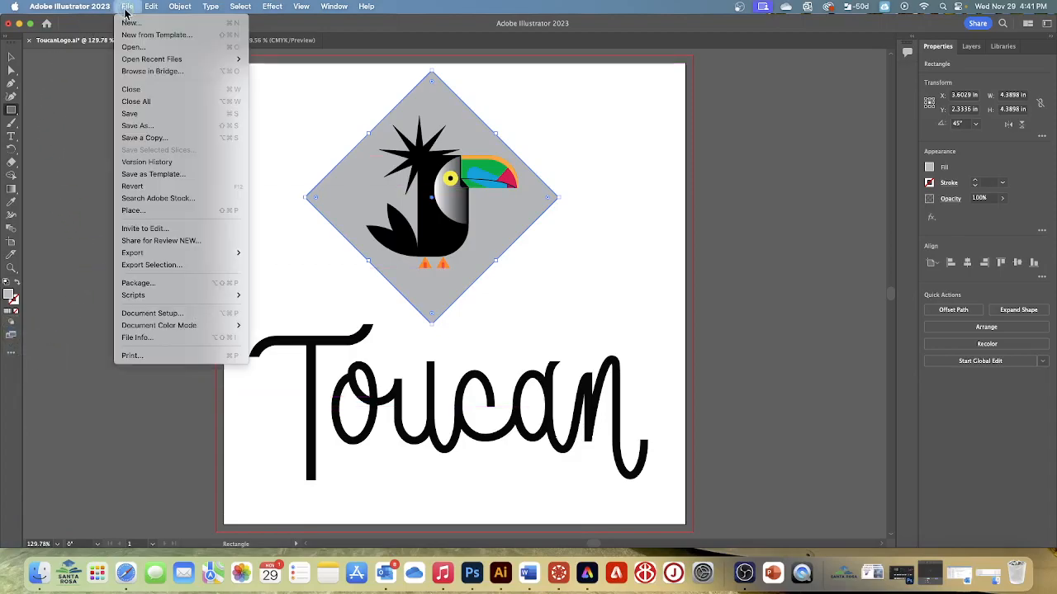
left_click(137, 118)
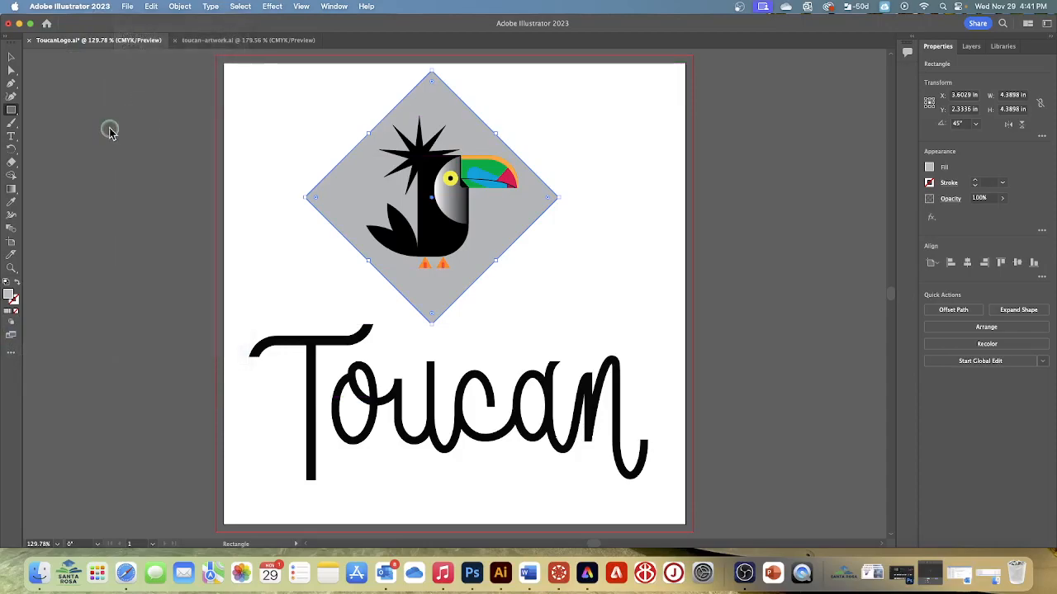